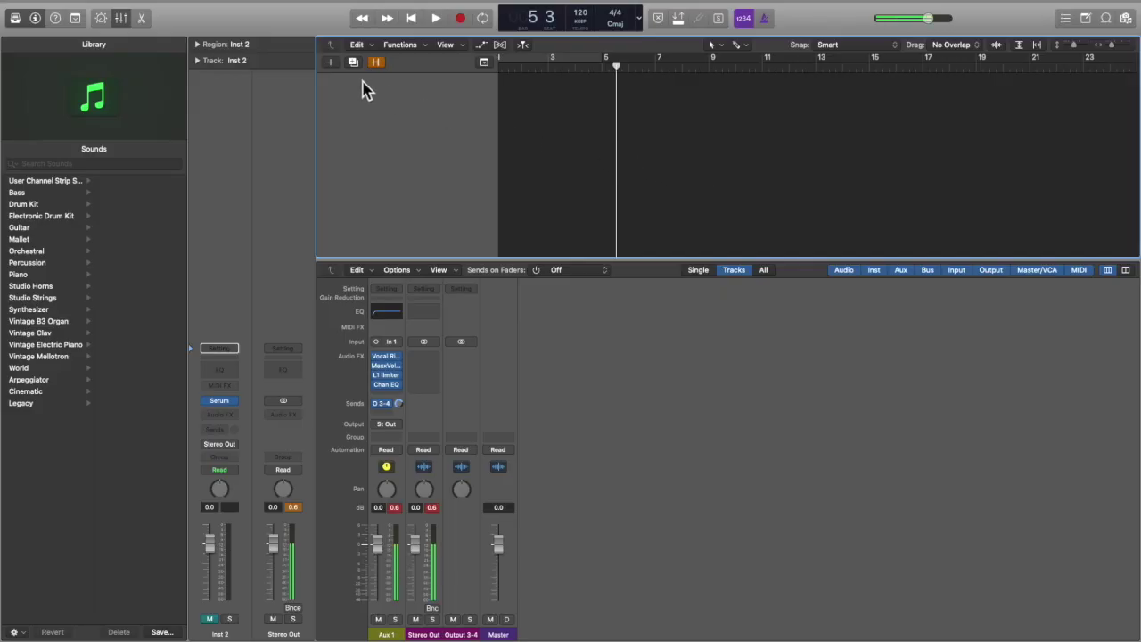
Create four new software instrument tracks that use Serum
click(332, 64)
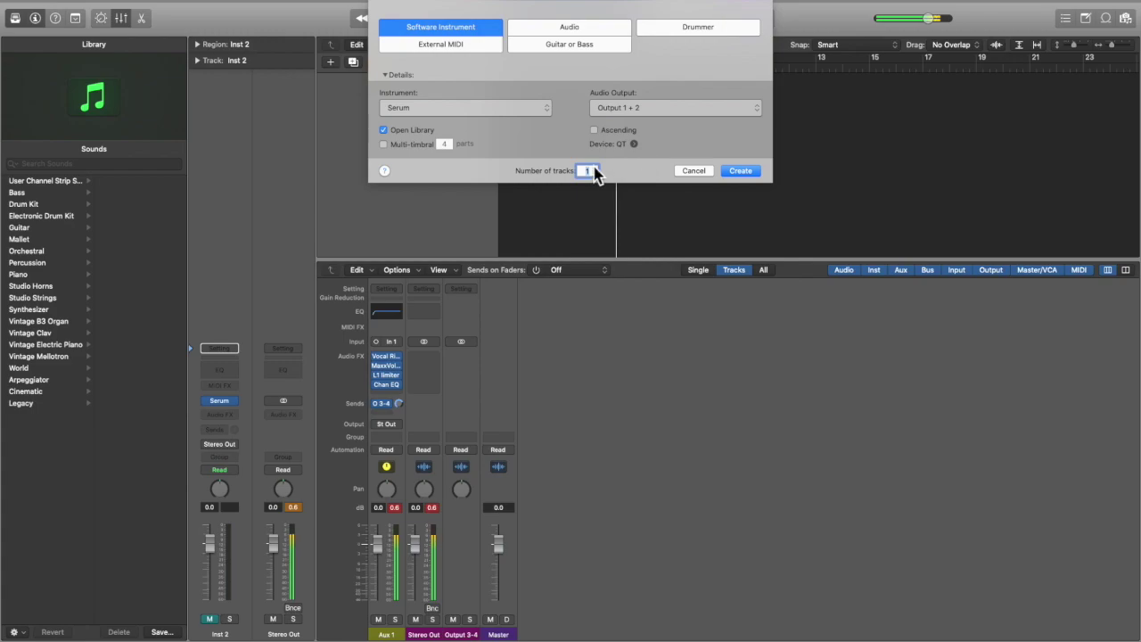
text(4)
key(Return)
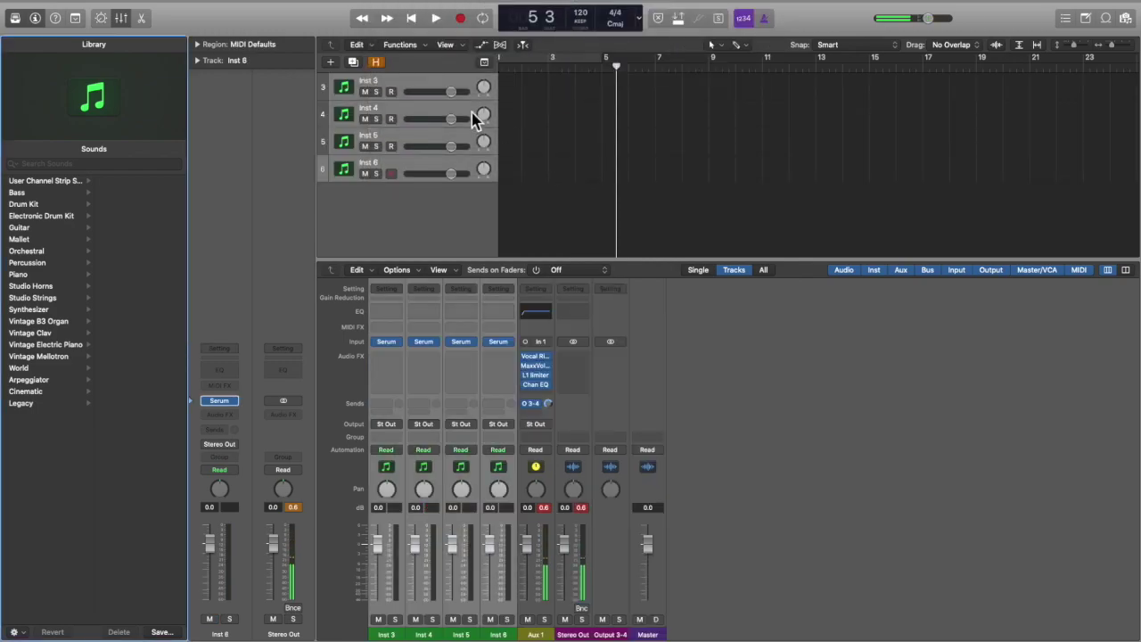
Rename the four new tracks Lead, Accompaniment, Bass and Rhythm, in that order
double_click(368, 82)
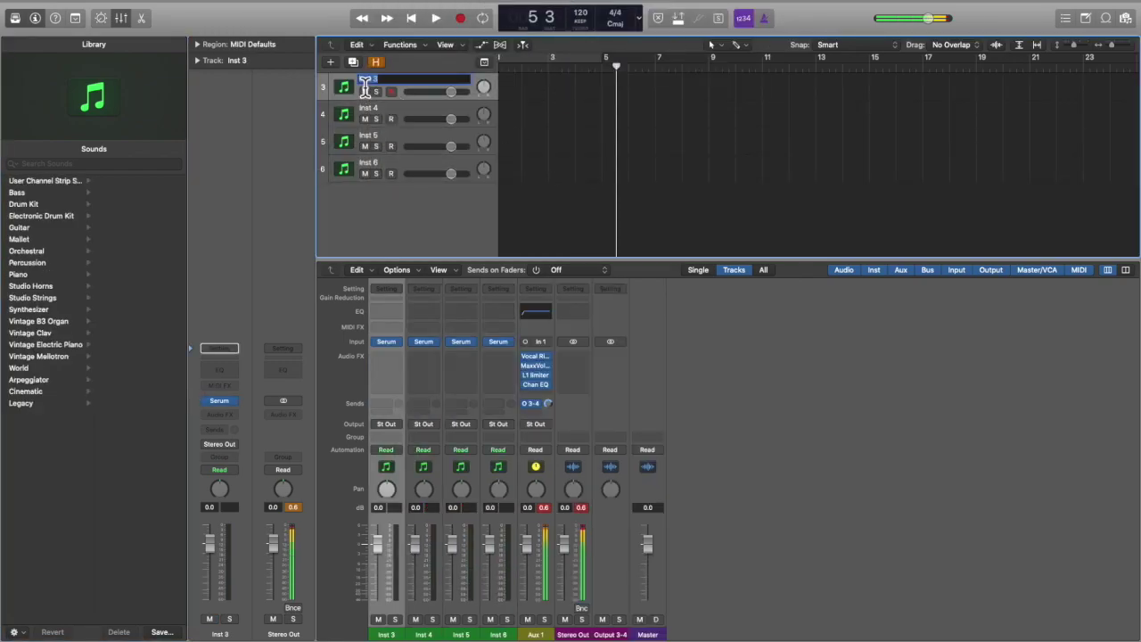
text(Lead)
key(Tab)
text(Accompaniment)
key(Tab)
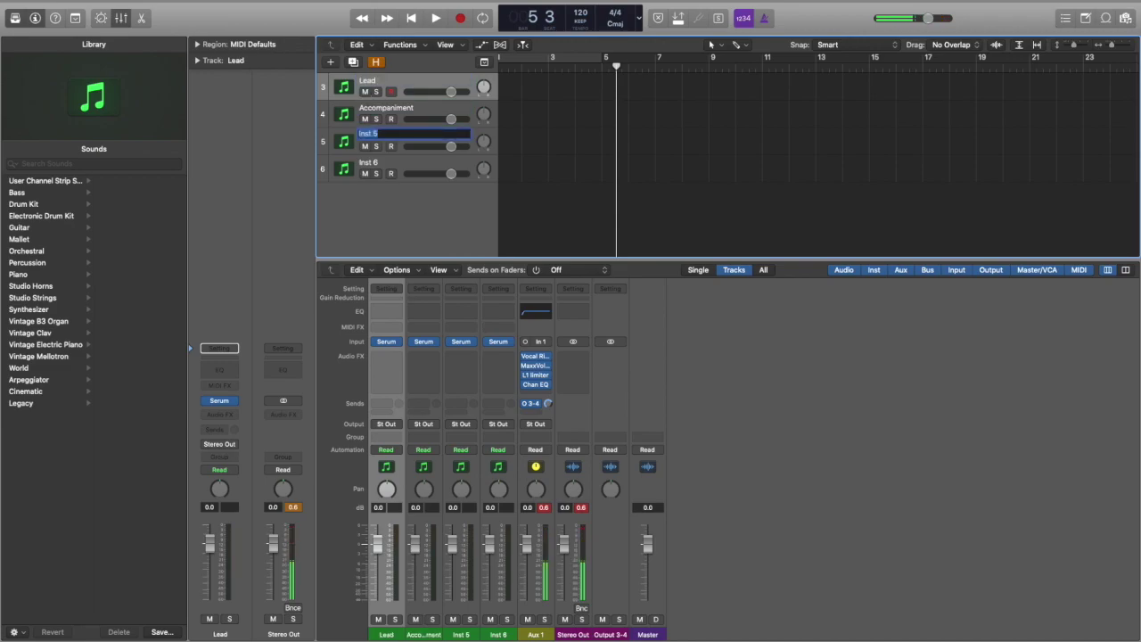
text(Bass)
key(Tab)
text(Rhythm)
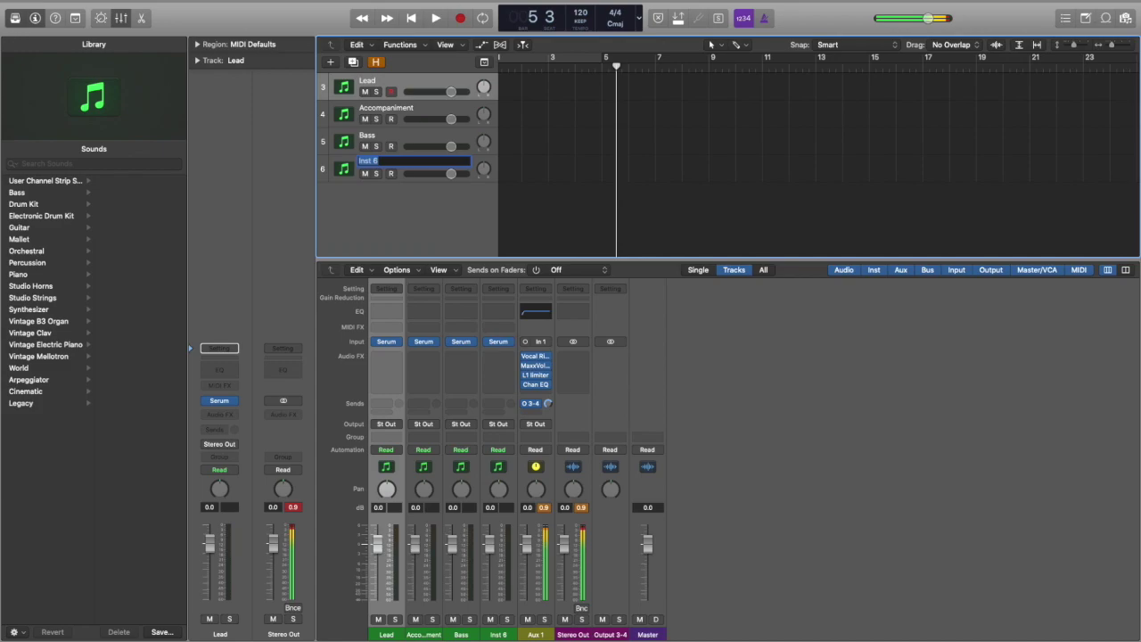
key(Return)
Create an empty MIDI region at bar 1 on each of the four tracks
scroll(542, 86, left, 1)
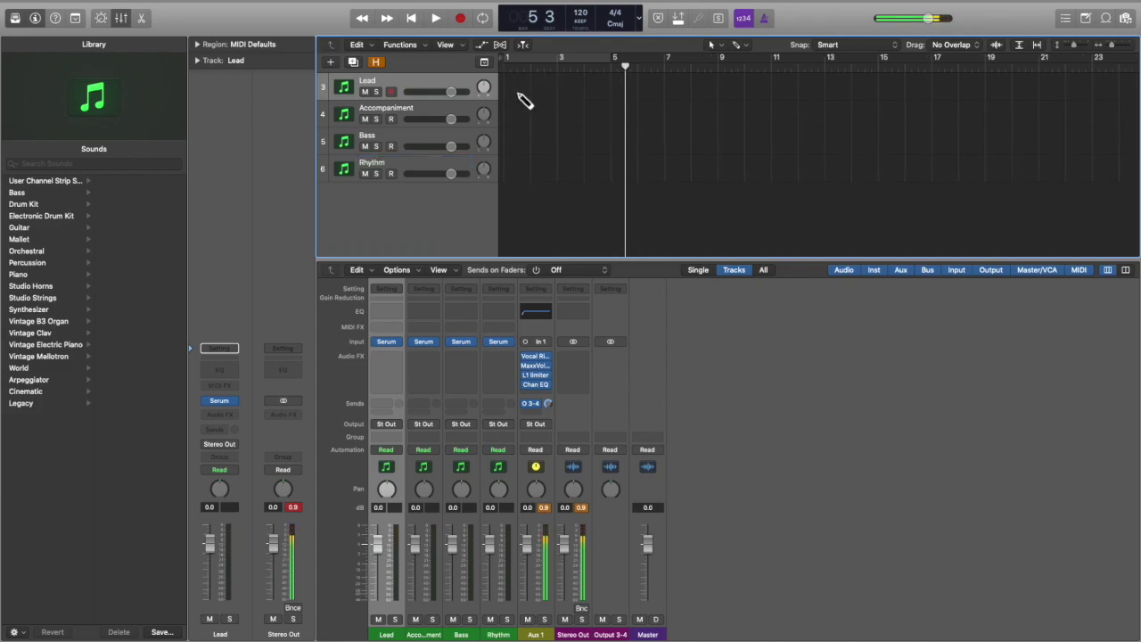
double_click(519, 93)
double_click(520, 120)
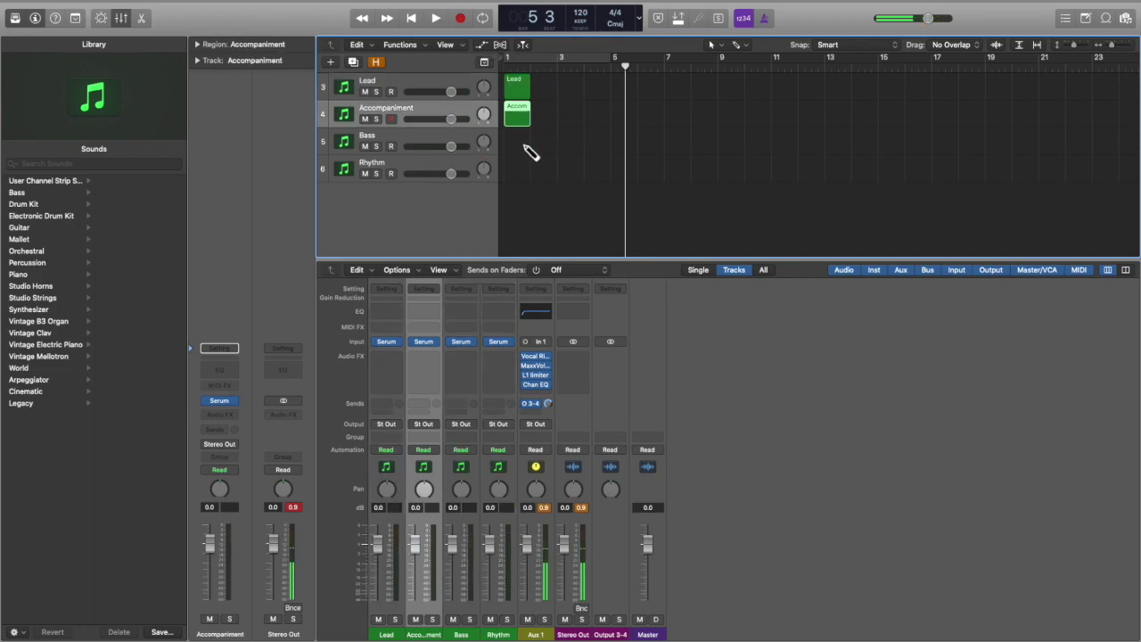
double_click(516, 144)
double_click(519, 169)
Extend all four regions to the start of bar 5 and turn on cycling over that four-bar range
drag(547, 196, 614, 106)
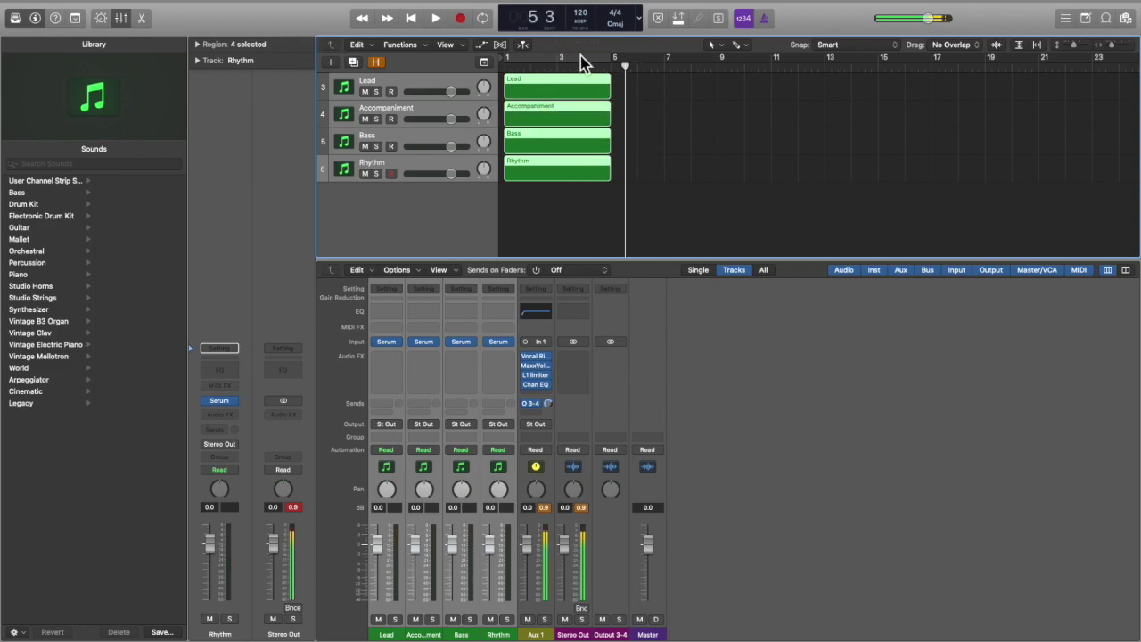
click(599, 59)
click(547, 197)
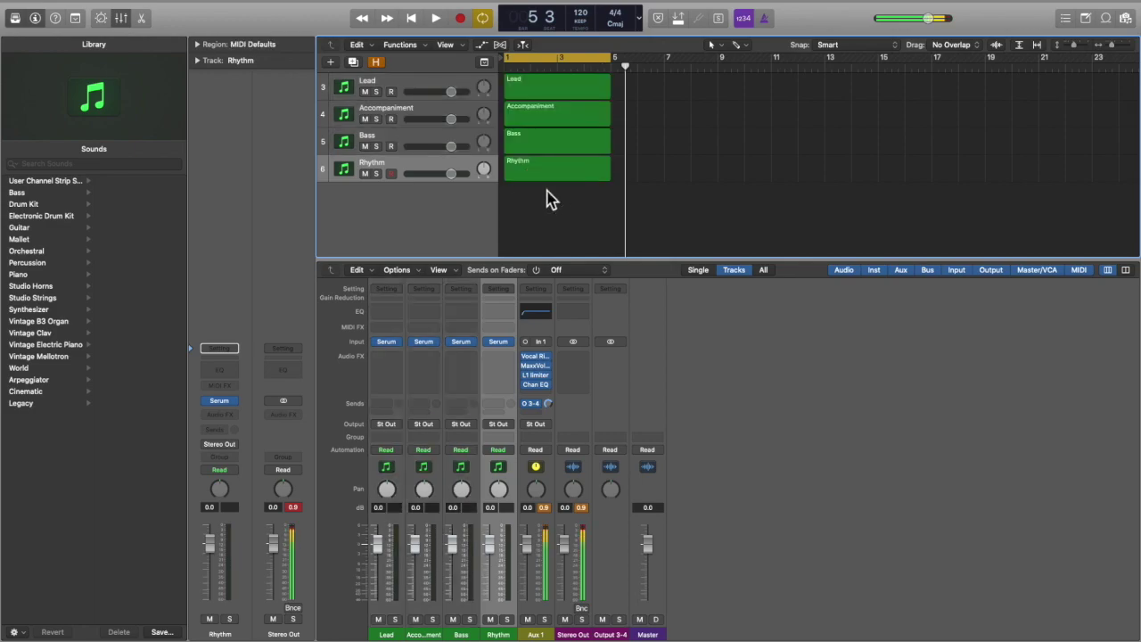
Color the Lead region purple, the Accompaniment region blue and the Rhythm region yellow
right_click(534, 112)
click(548, 115)
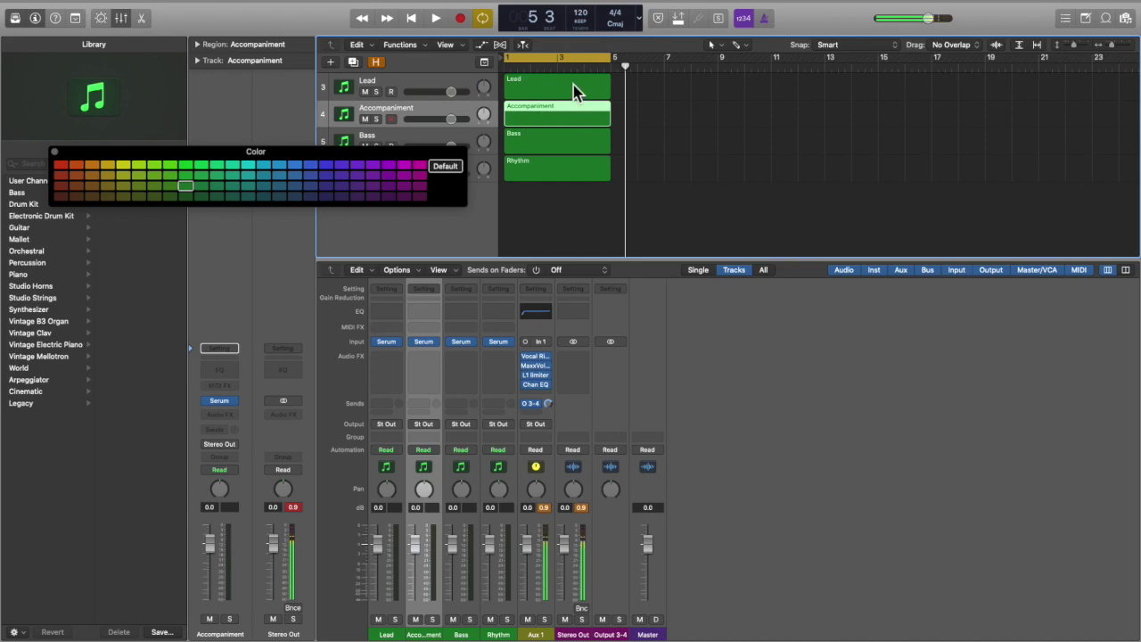
click(574, 91)
click(389, 168)
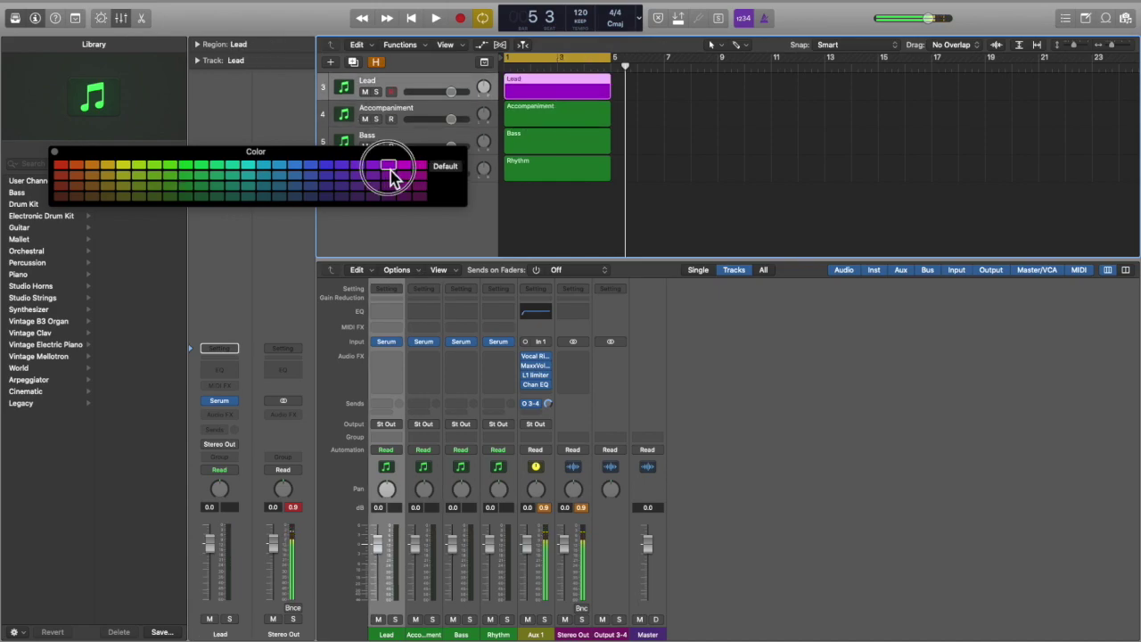
click(555, 117)
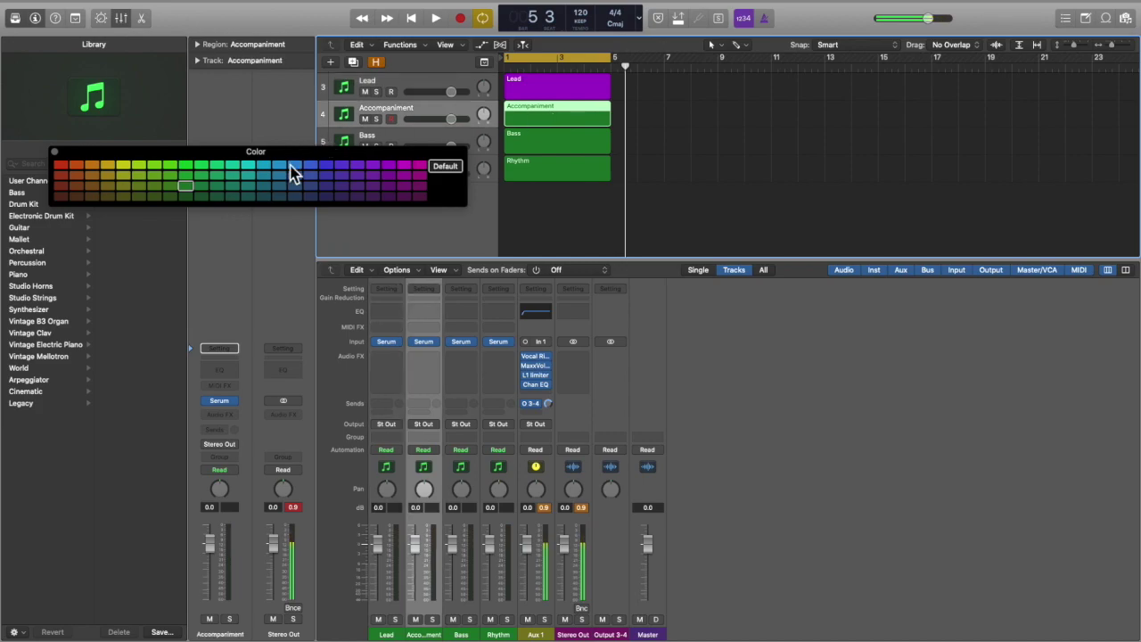
click(295, 174)
click(553, 147)
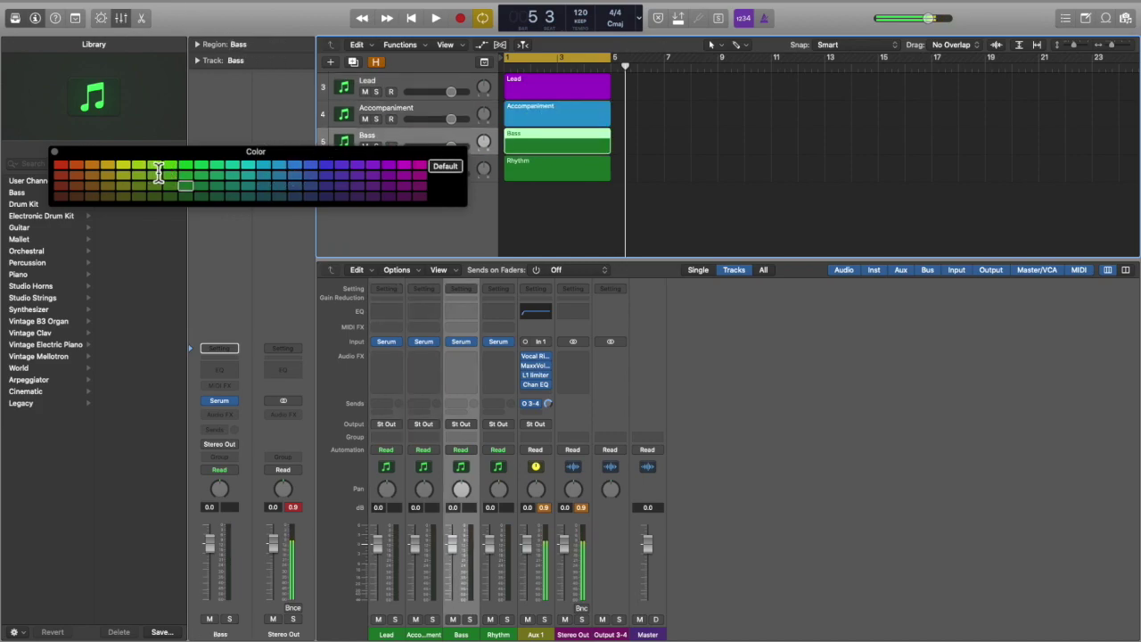
click(559, 171)
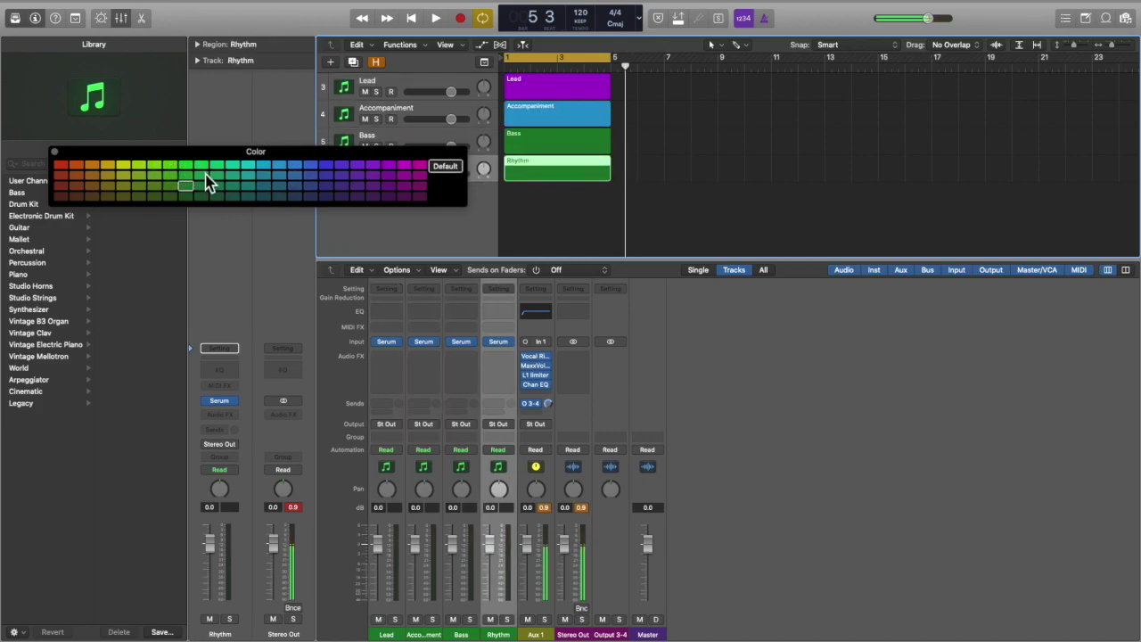
click(123, 166)
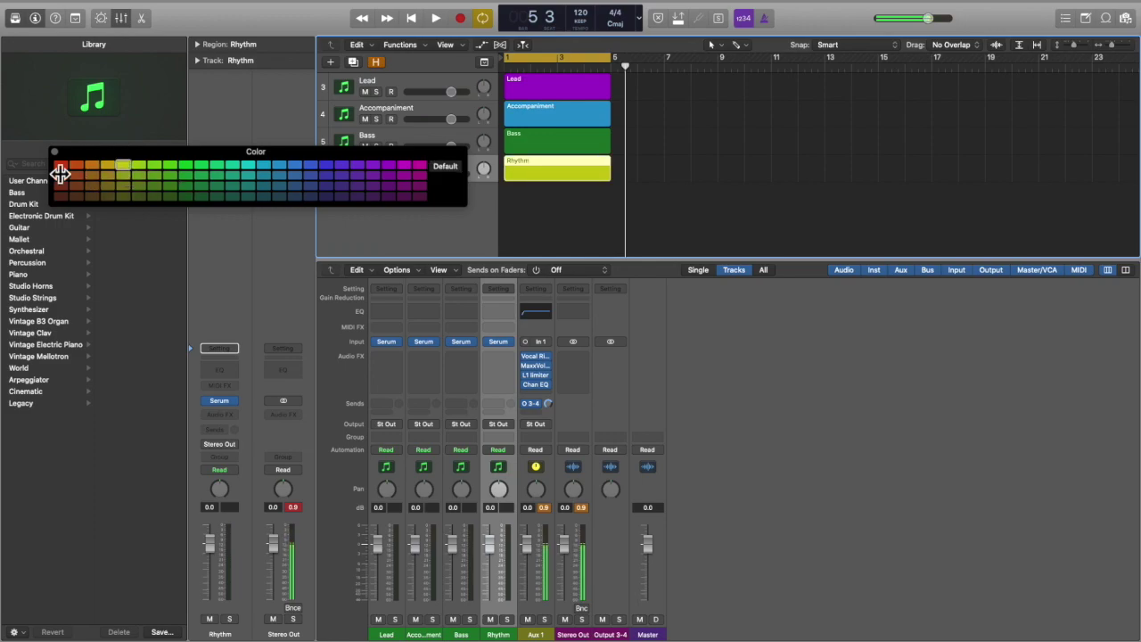
click(55, 153)
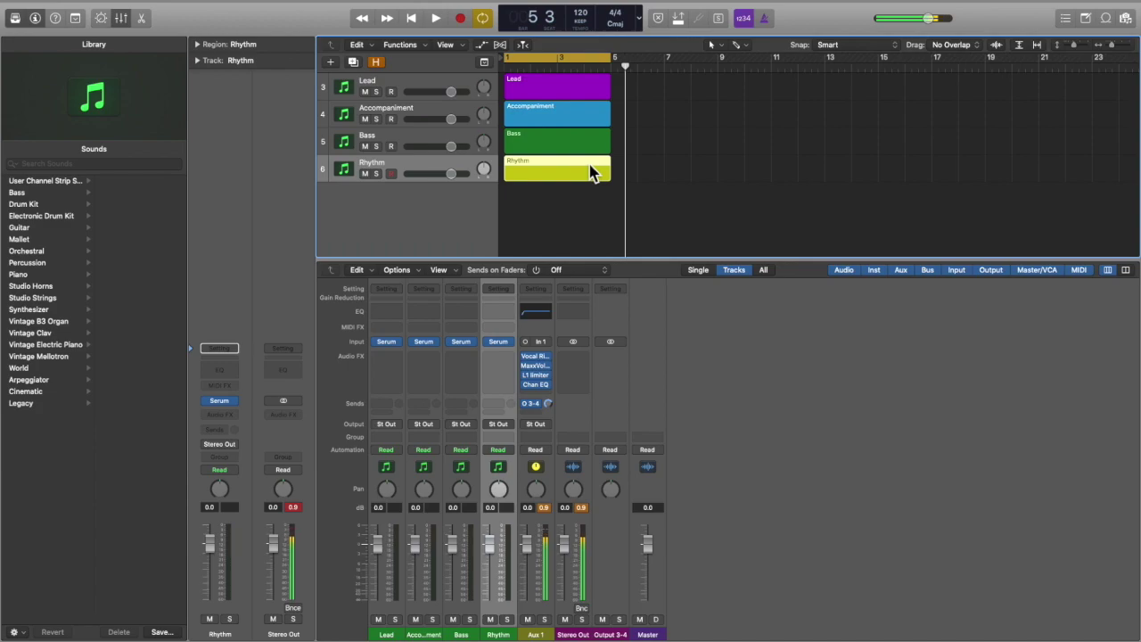
Hide the library and inspector, and open the Accompaniment region in a shorter Piano Roll that leaves all four tracks visible
click(35, 18)
click(15, 18)
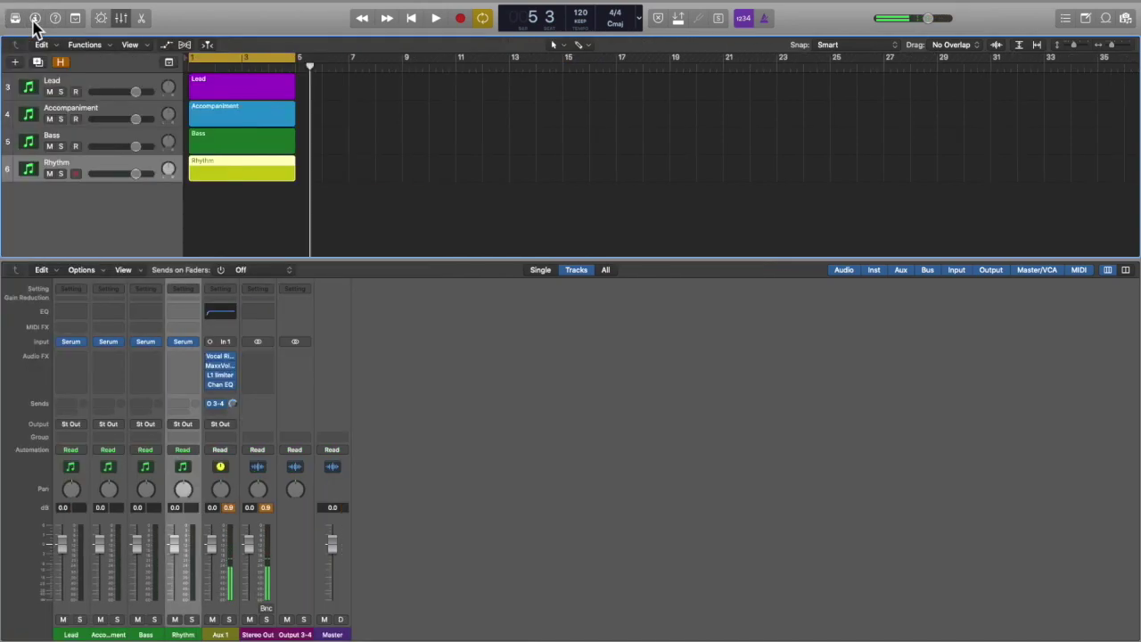
double_click(230, 119)
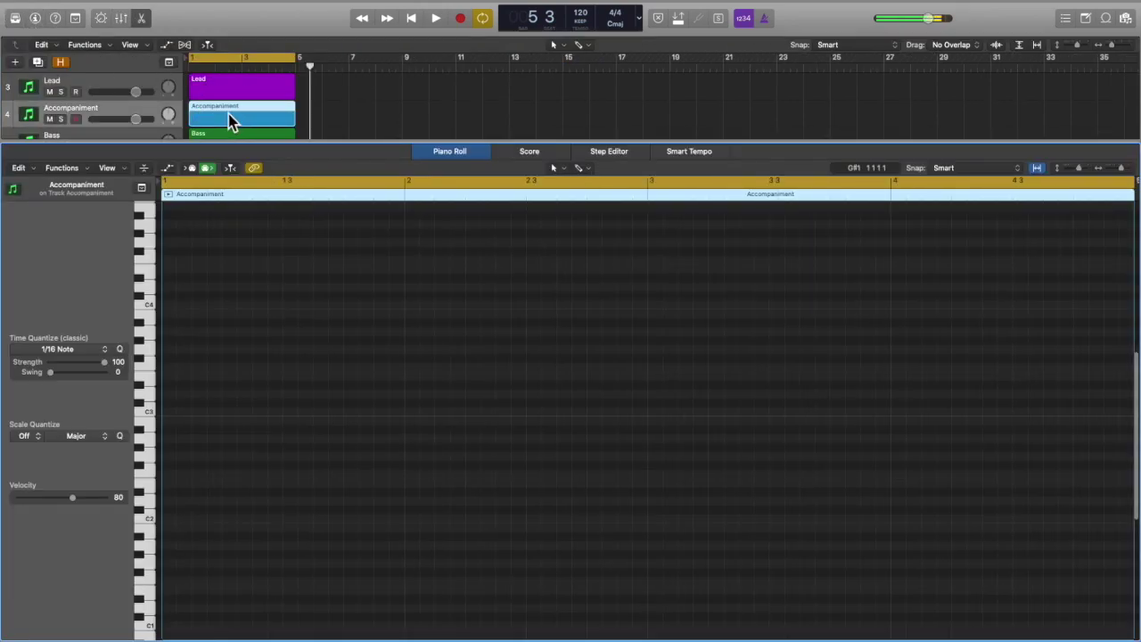
drag(446, 150, 458, 229)
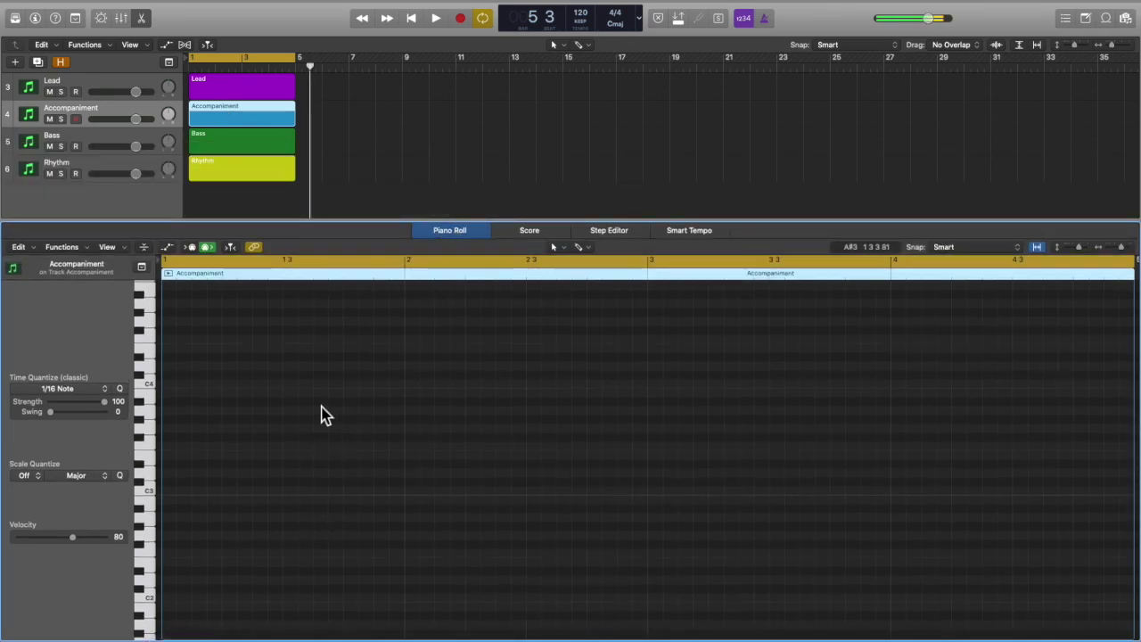
scroll(326, 417, down, 3)
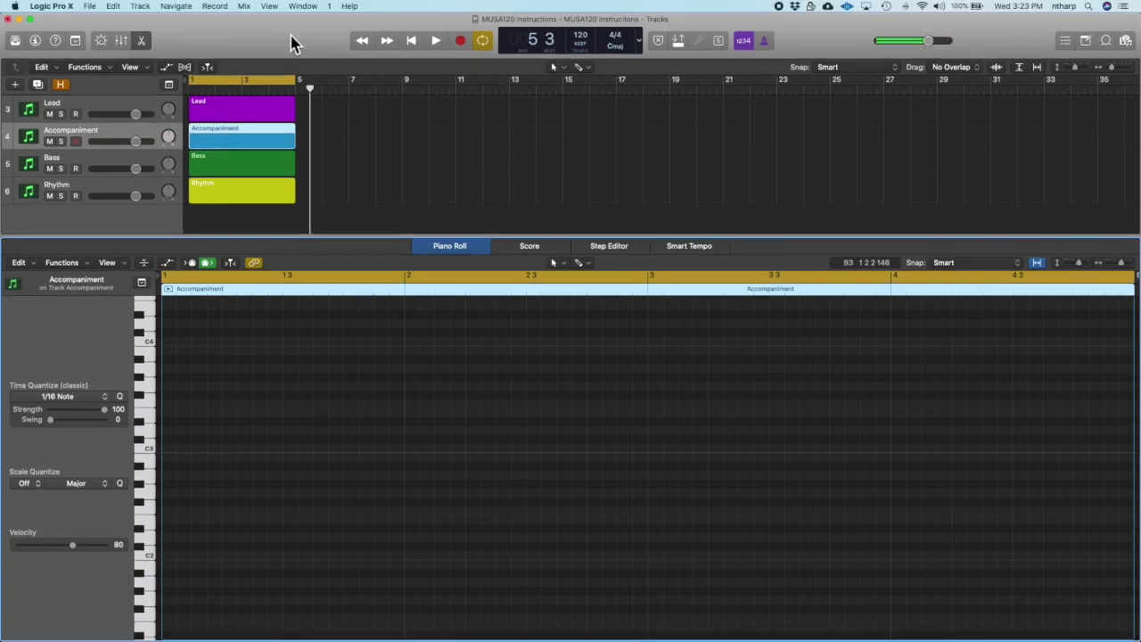
Switch to TextEdit for a blank document and to Preview for the notes.png keyboard chart
key(super+Tab)
key(super+Tab)
key(super+Tab)
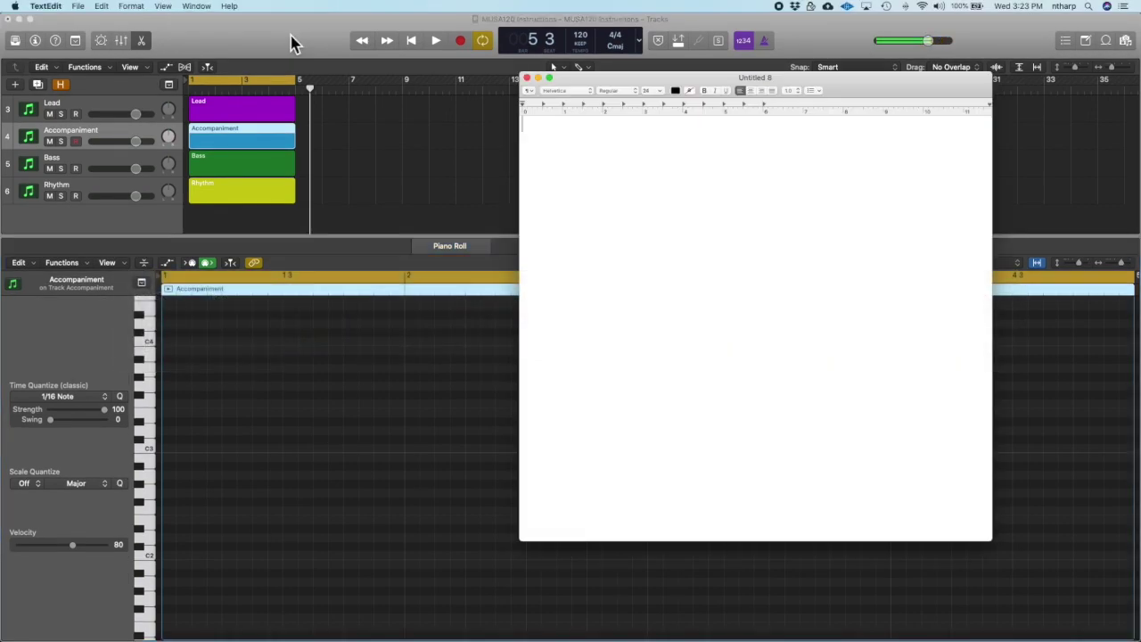
key(super+Tab)
key(super+Tab)
key(super+Tab)
key(super+Tab)
key(super+Tab)
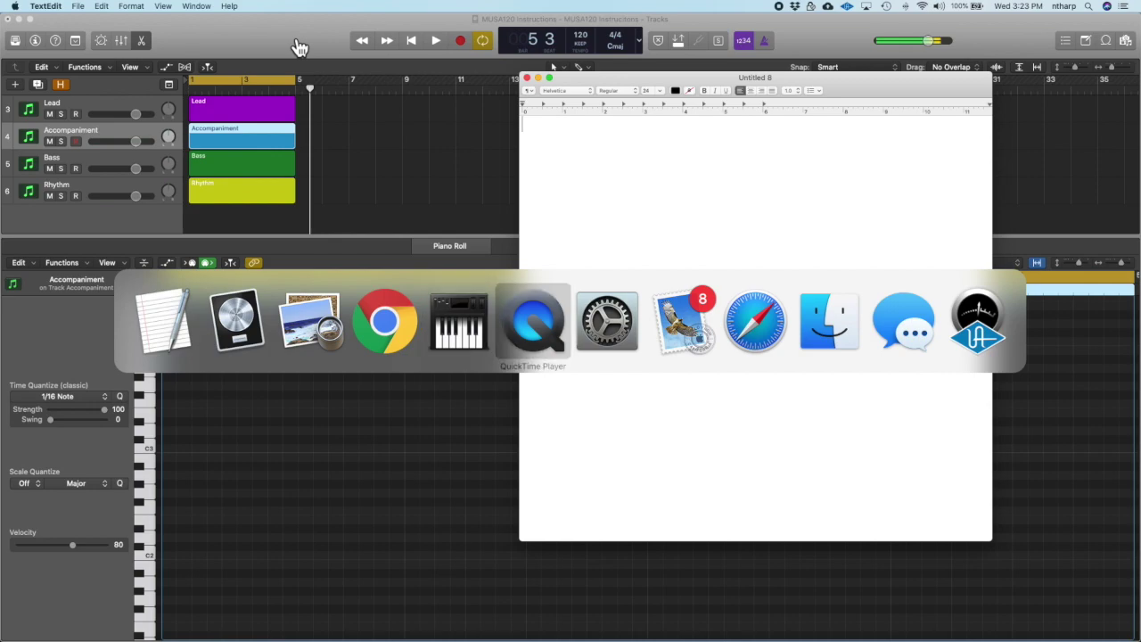
key(super+shift+Tab)
key(super+shift+Tab)
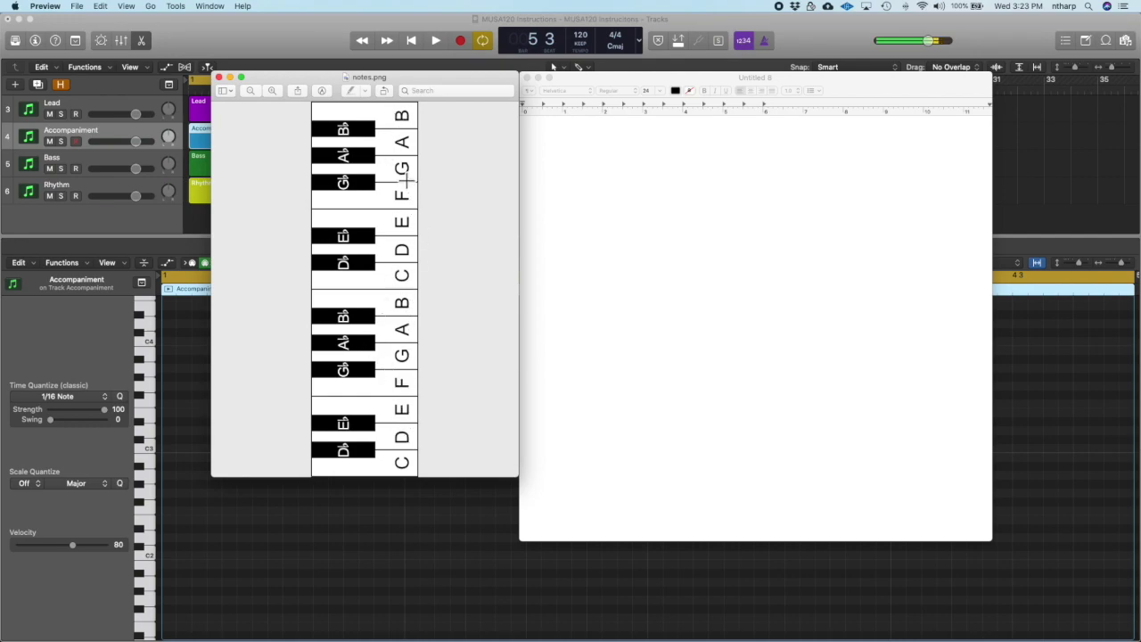
List the chords A, C, E; F, A, C; D, F, A; and G, B, D in the text document and park it beside the Piano Roll
click(553, 157)
text(A )
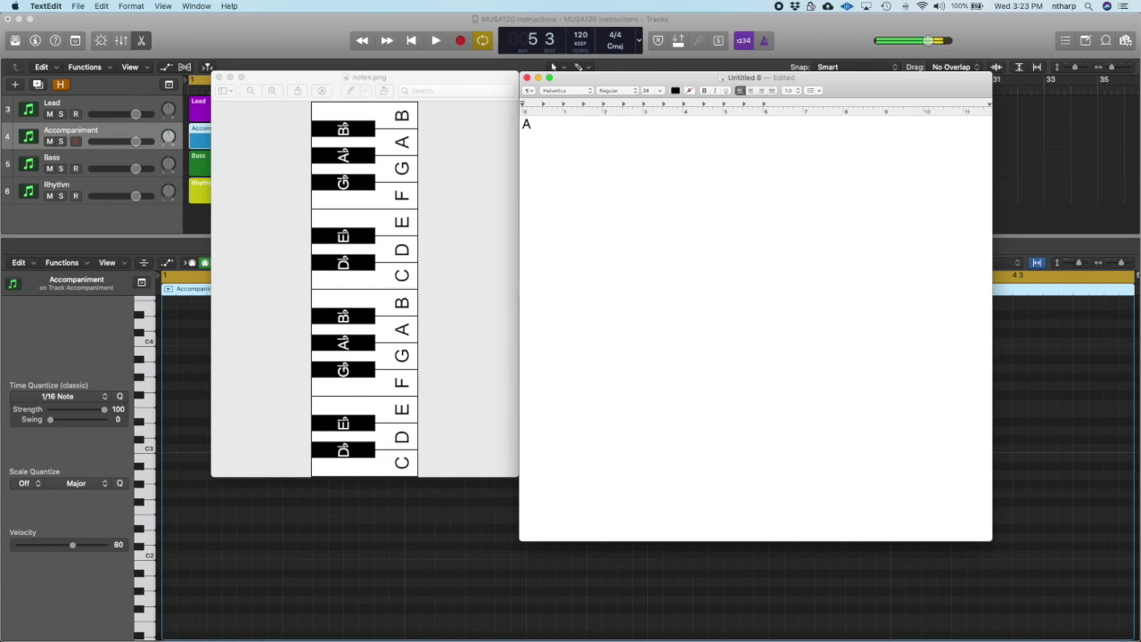
text(F )
text(D)
key(Return)
text(G)
text(, C, E F)
text(, A, C)
click(578, 164)
text(, F, A G, B, D)
text(, A)
key(BackSpace)
key(BackSpace)
key(BackSpace)
click(610, 88)
drag(610, 88, 1131, 535)
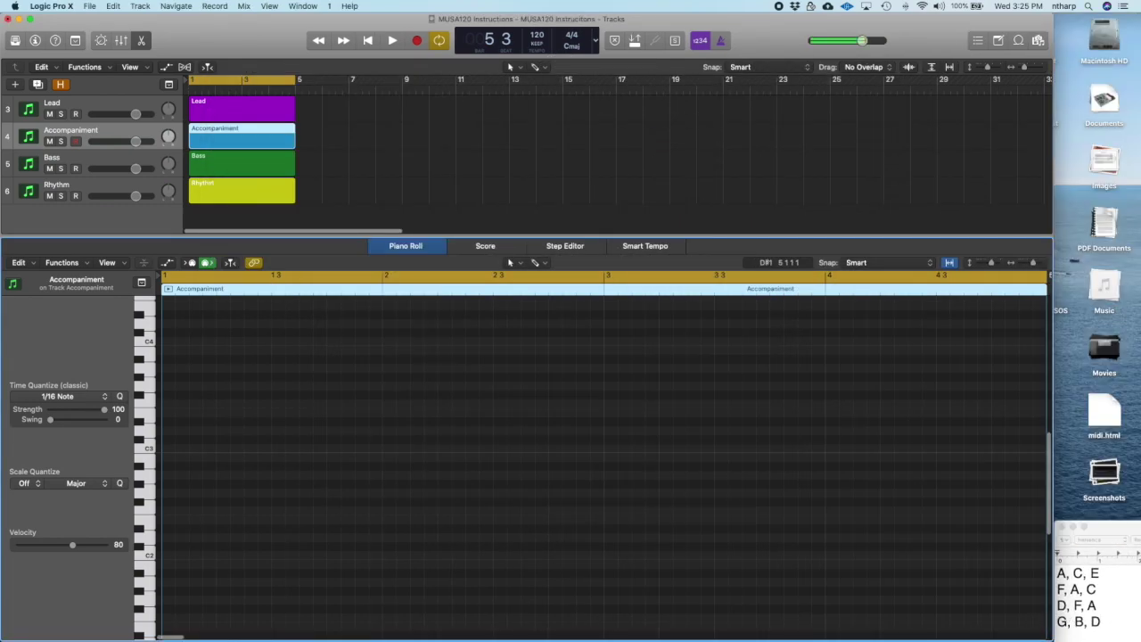
Enter one-bar root notes A2, F2, D2 and G2 in bars 1 to 4 of the Accompaniment region
click(181, 479)
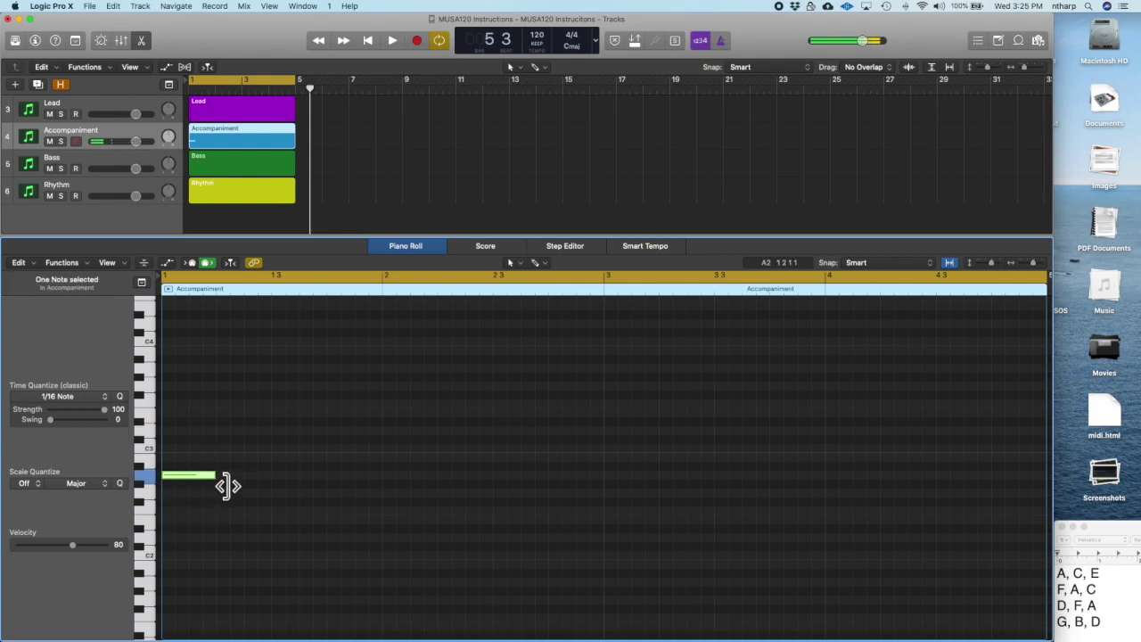
drag(224, 484, 386, 501)
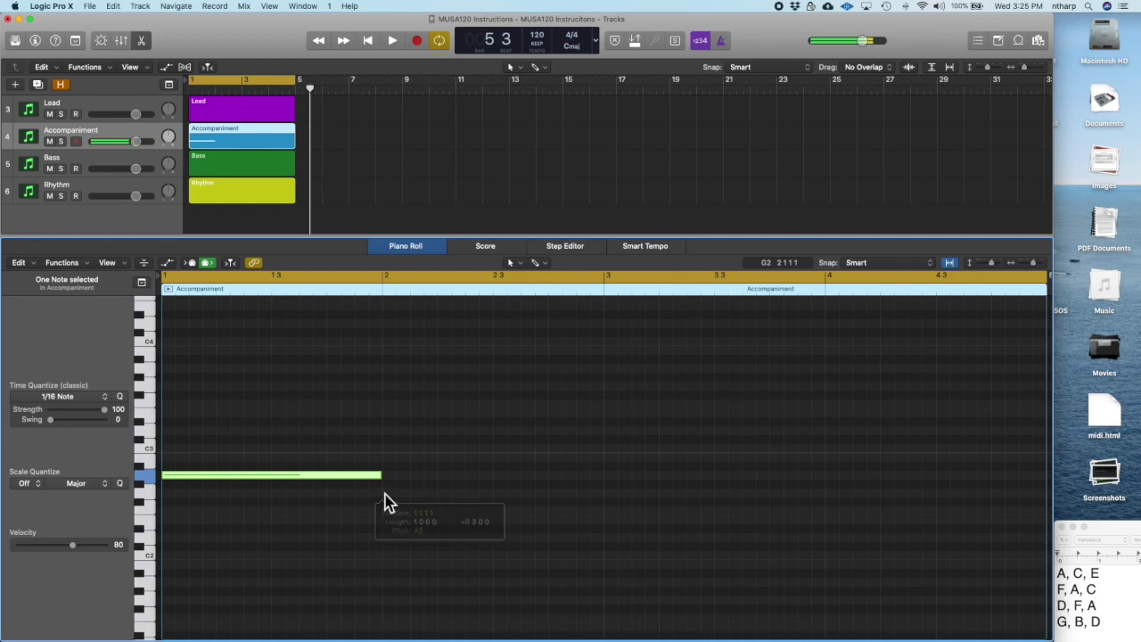
click(208, 264)
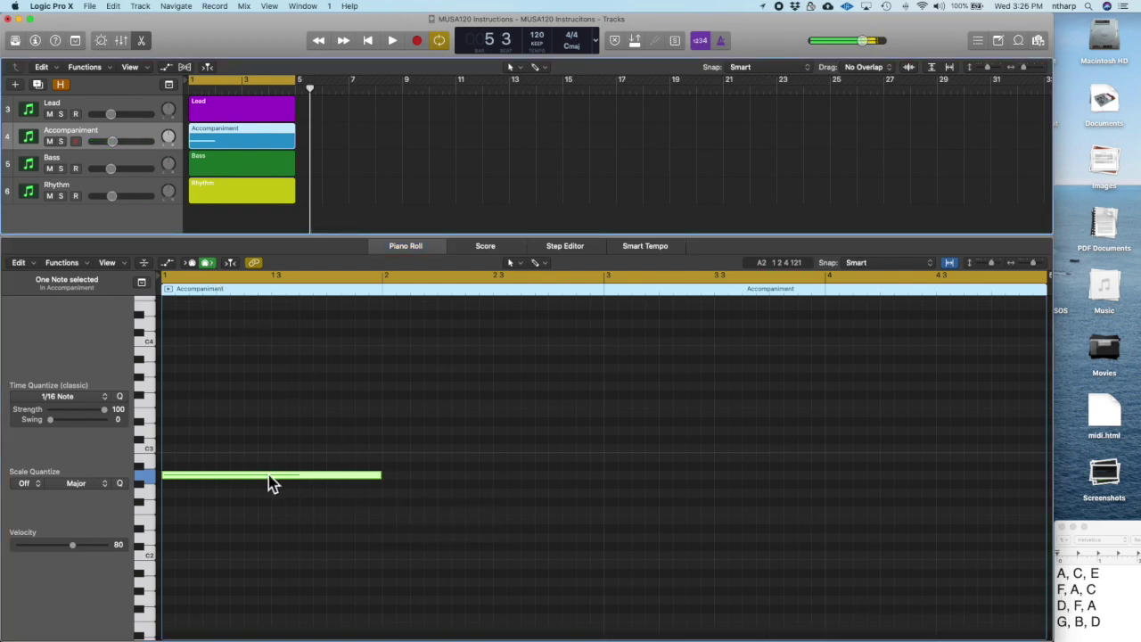
mouse_move(272, 484)
drag(271, 482, 926, 501)
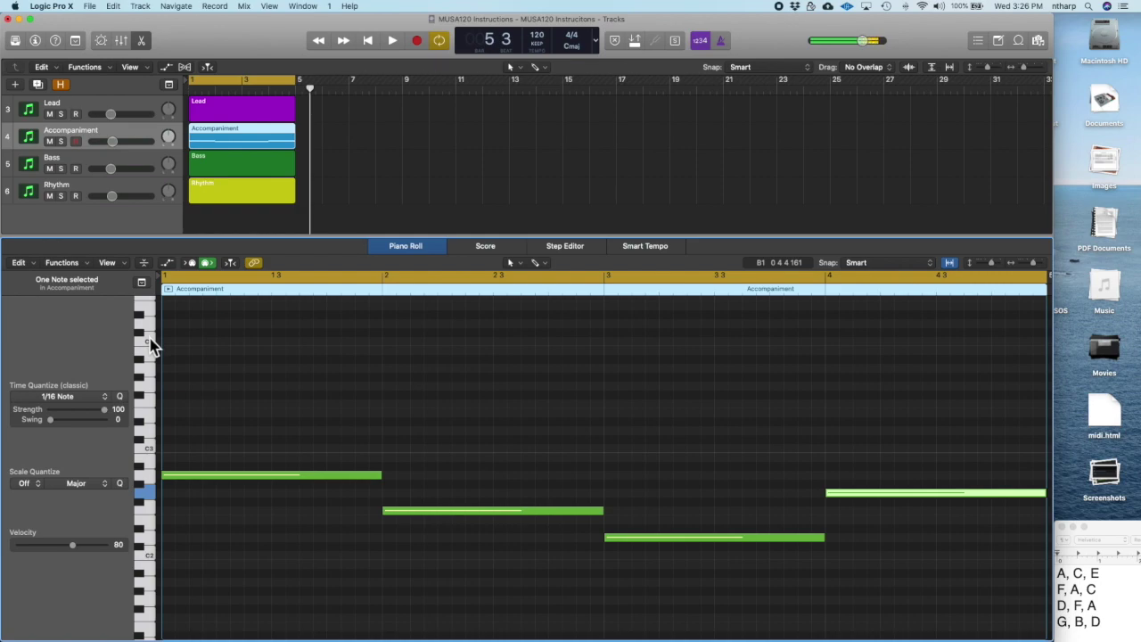
Copy notes above the roots to complete the A-C-E, F-A-C, D-F-A and G-B-D triads, and play back the progression
scroll(153, 346, down, 2)
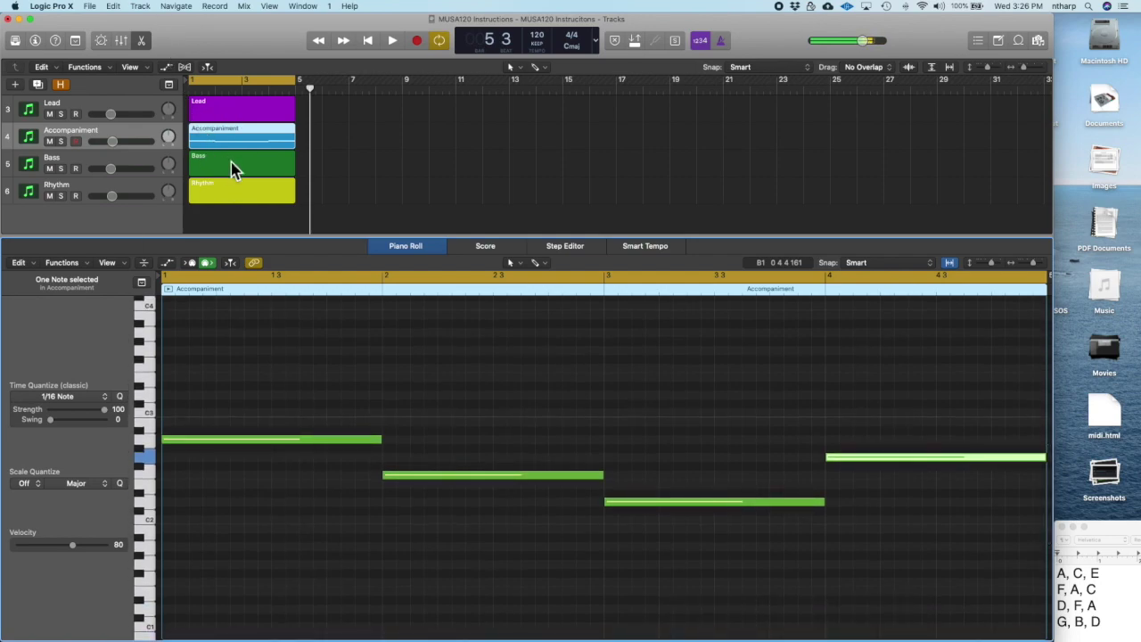
scroll(253, 329, up, 1)
scroll(253, 328, up, 3)
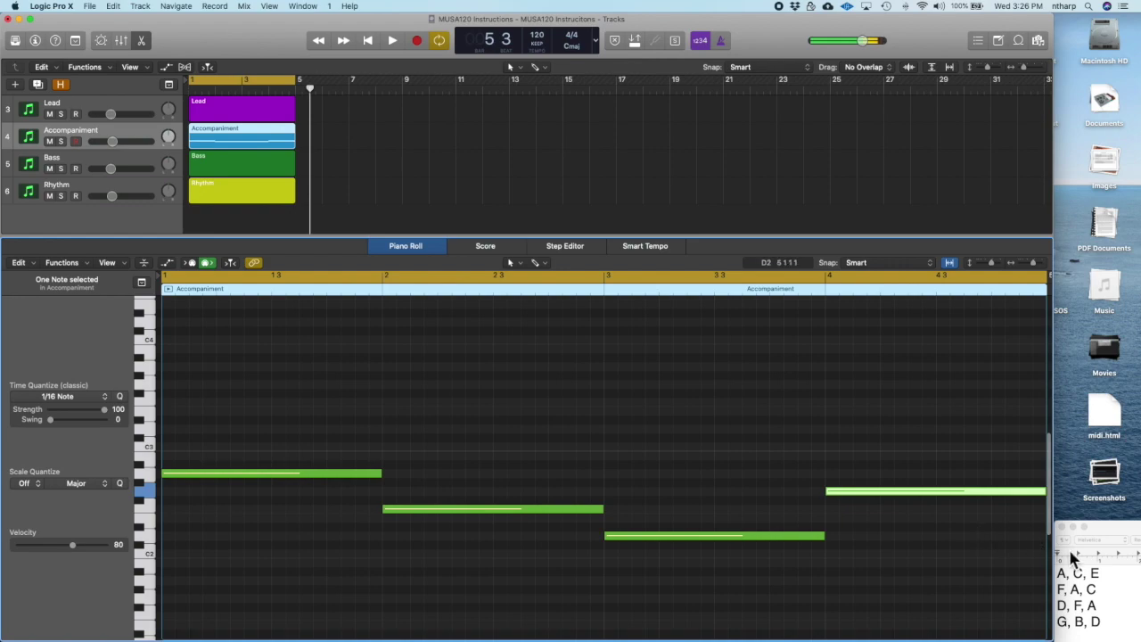
click(310, 473)
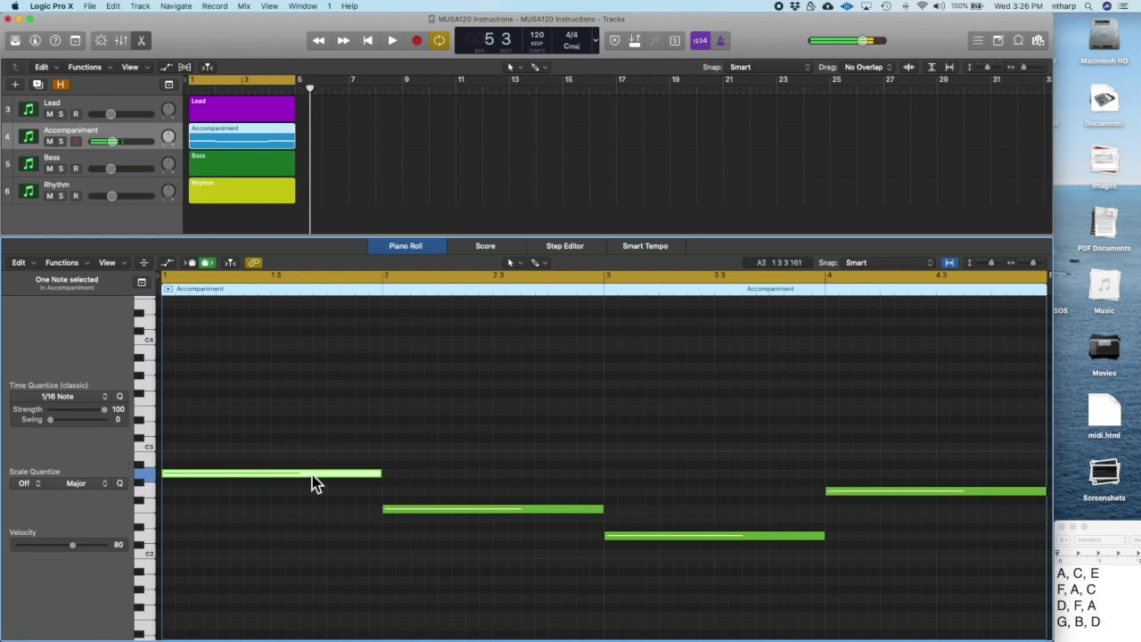
drag(312, 482, 321, 425)
drag(461, 512, 455, 448)
click(638, 538)
drag(639, 545, 644, 477)
drag(884, 496, 880, 435)
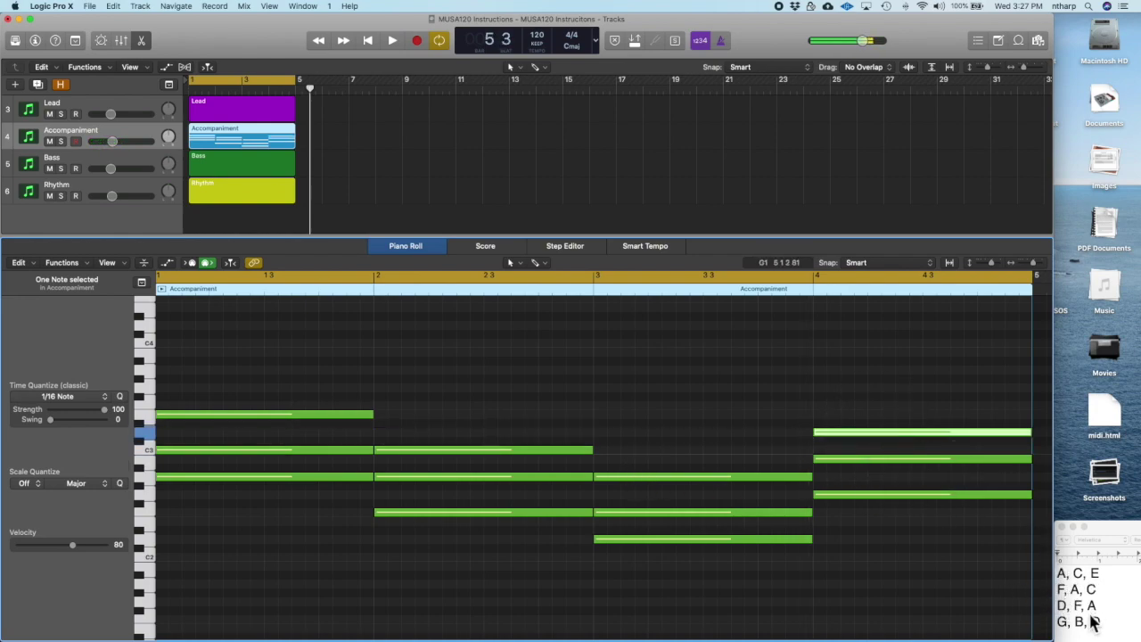
key(space)
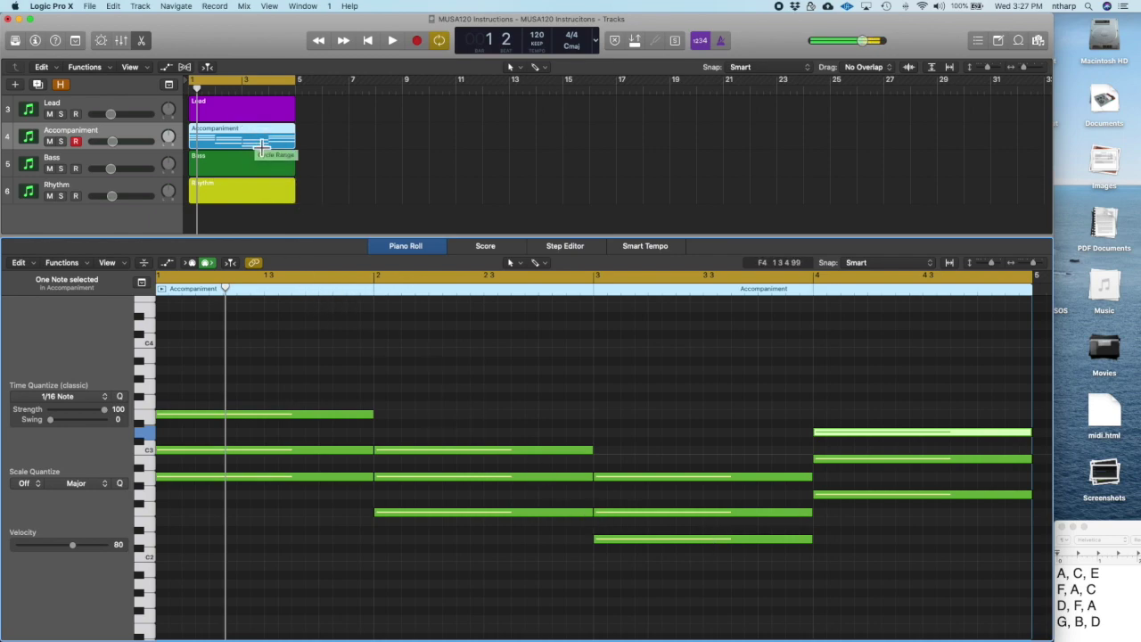
Set the Piano Roll's note color to follow the region color
click(125, 266)
mouse_move(129, 359)
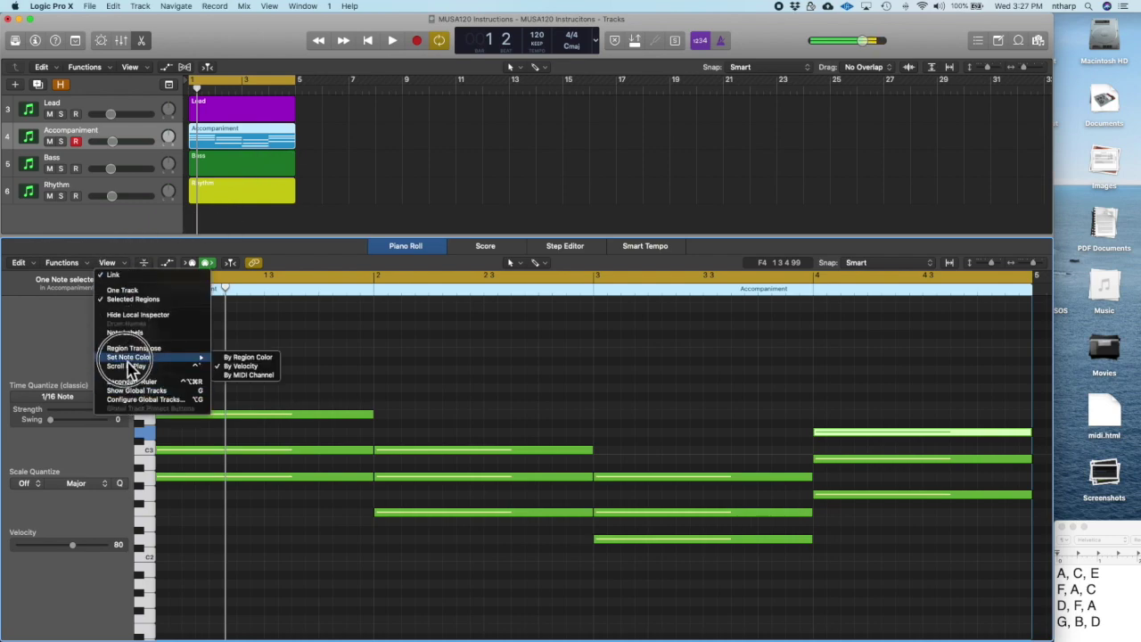
click(232, 358)
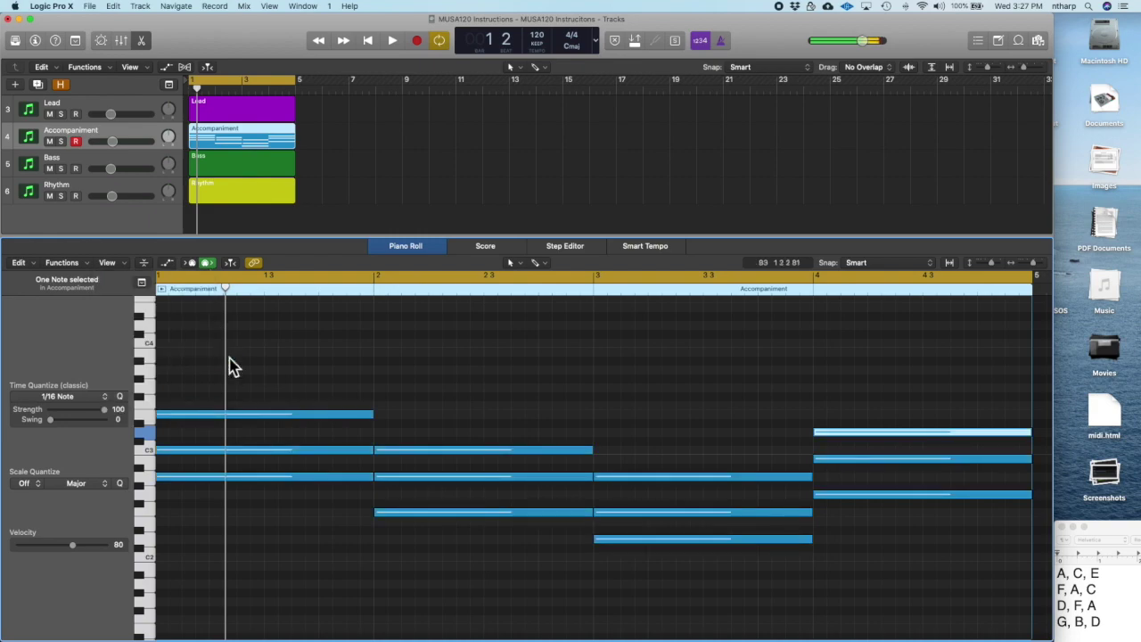
Open the Bass region for editing and enter a one-bar A0 note in bar 1
click(236, 167)
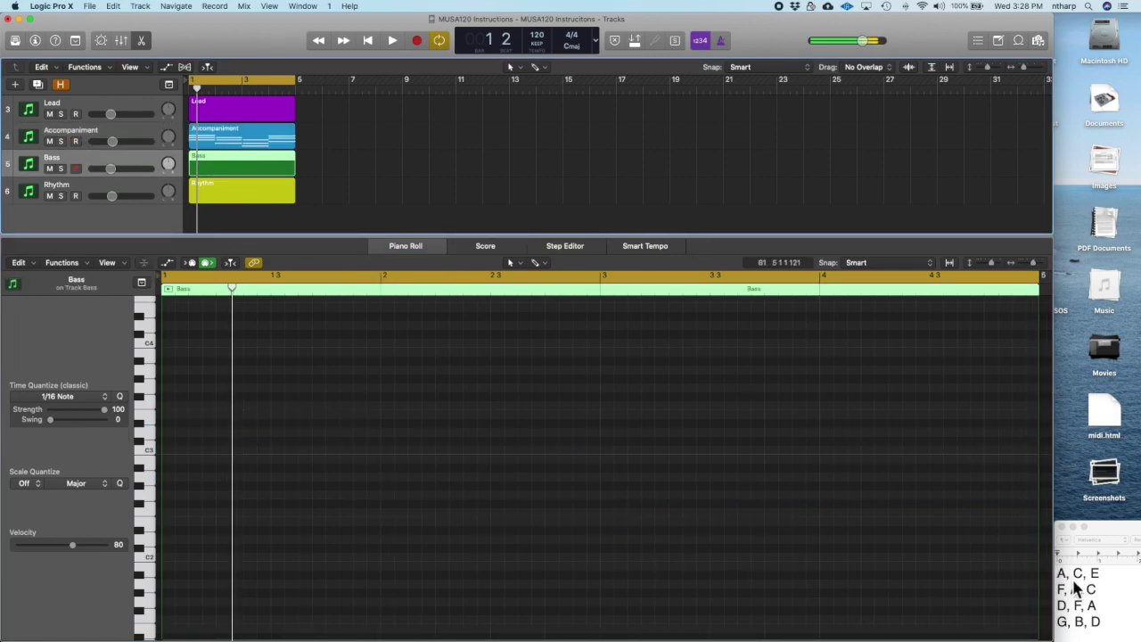
scroll(399, 498, down, 3)
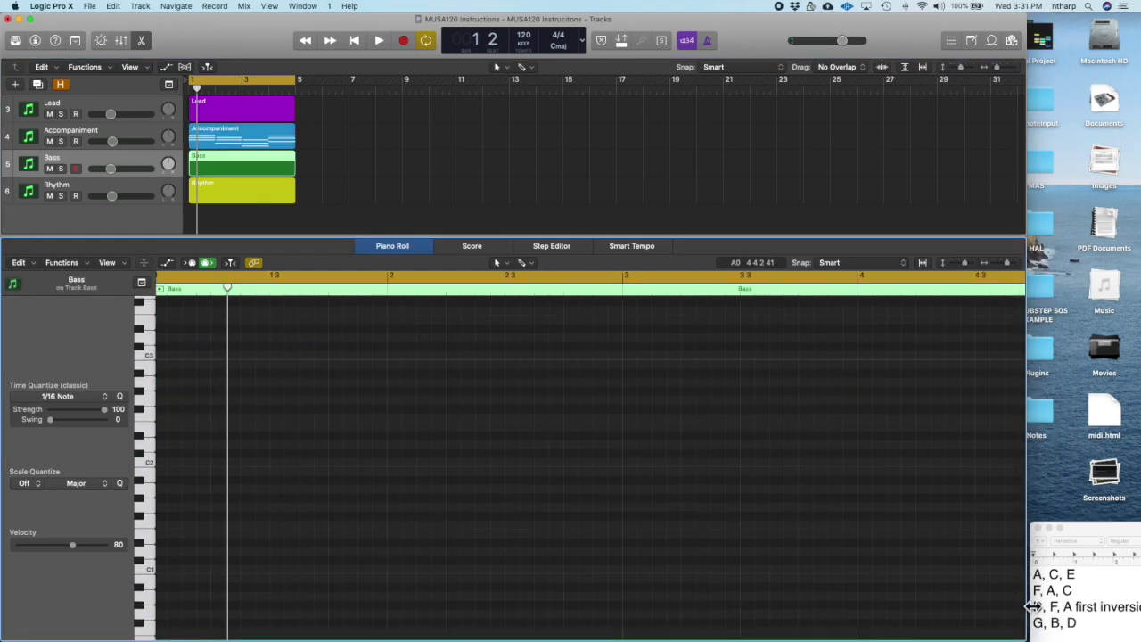
click(323, 178)
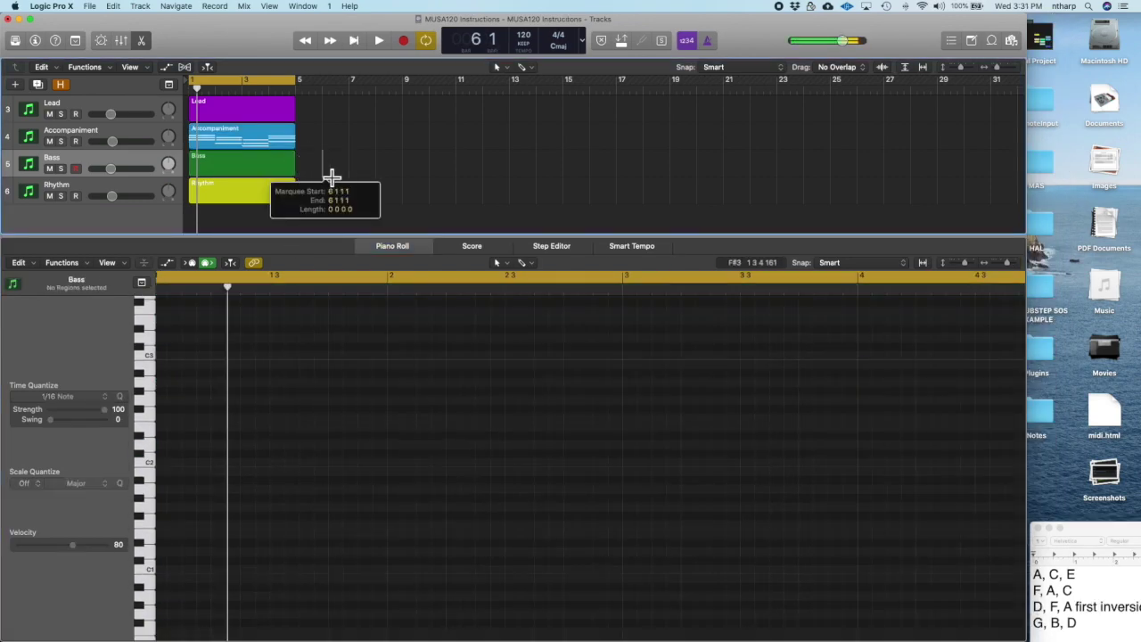
click(277, 168)
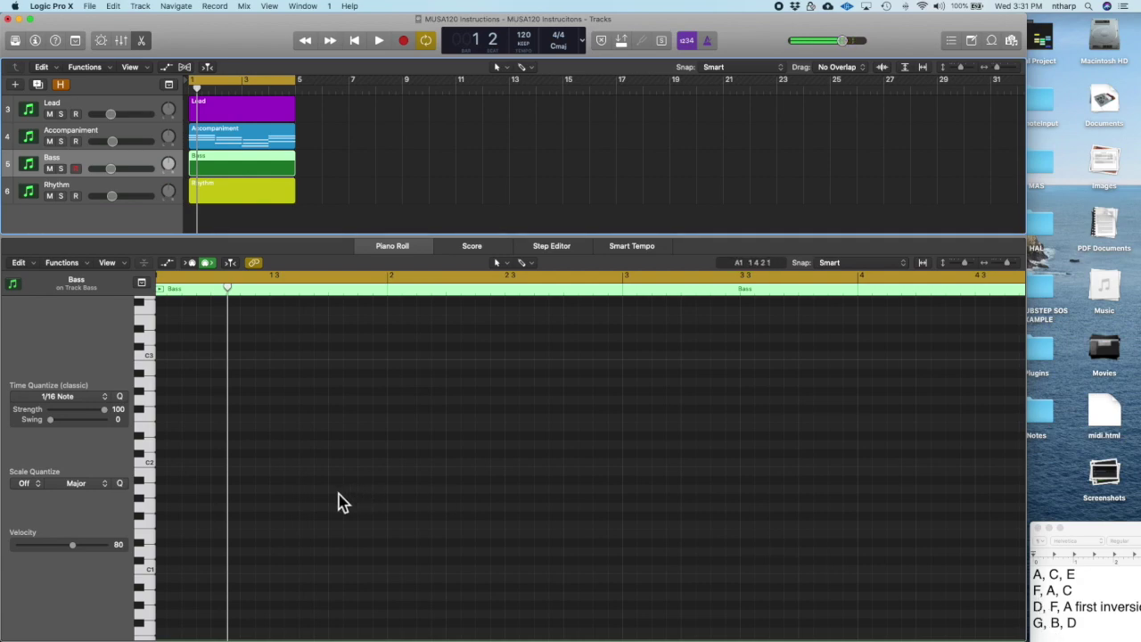
scroll(254, 515, down, 3)
scroll(198, 510, down, 2)
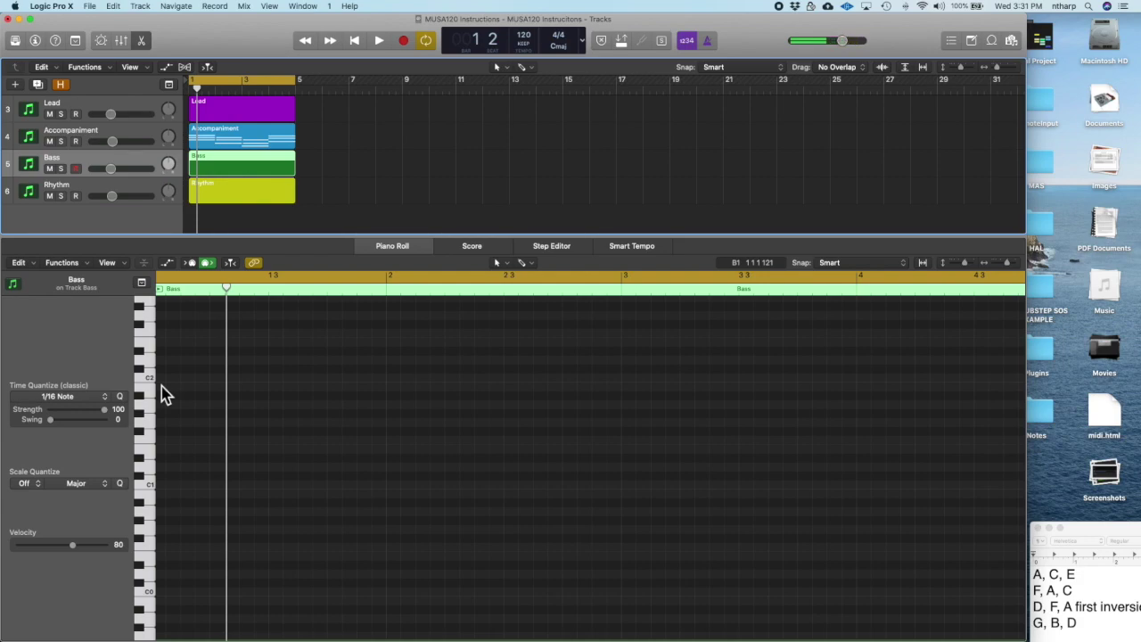
click(174, 517)
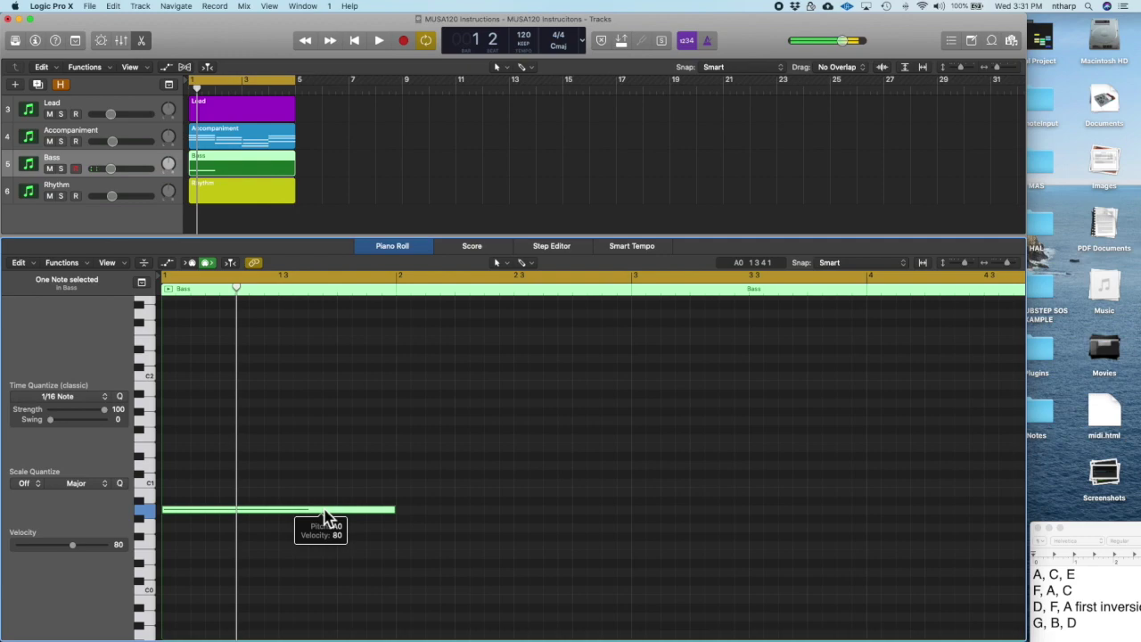
Copy the bass note into bars 2 to 4 and place the copies at F1, D1 and G1
drag(325, 515, 563, 553)
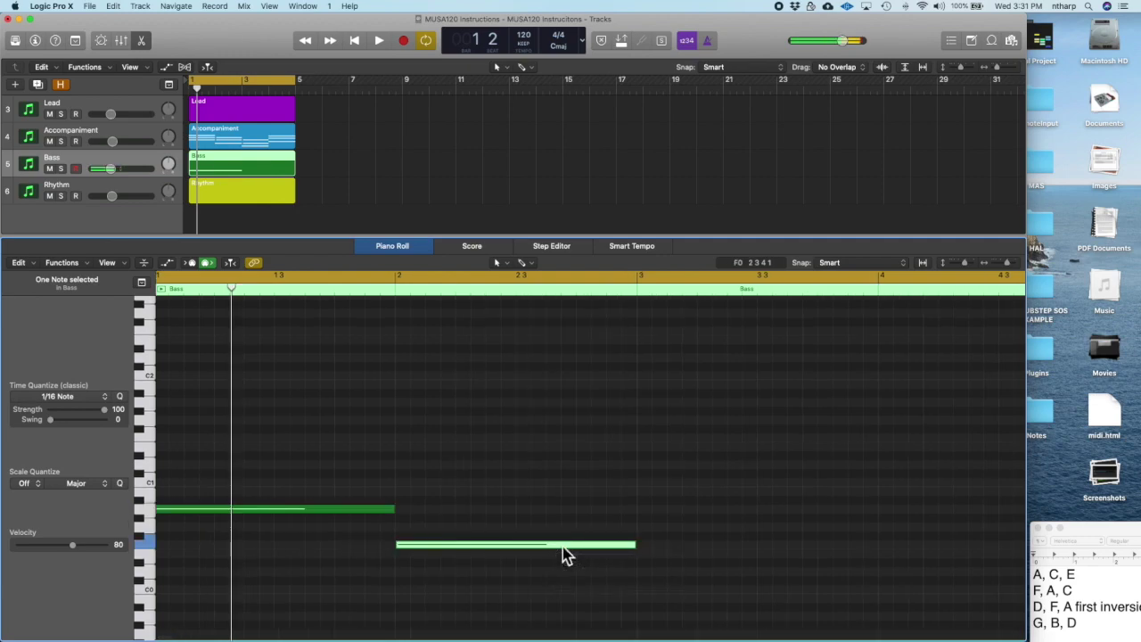
drag(563, 552, 810, 577)
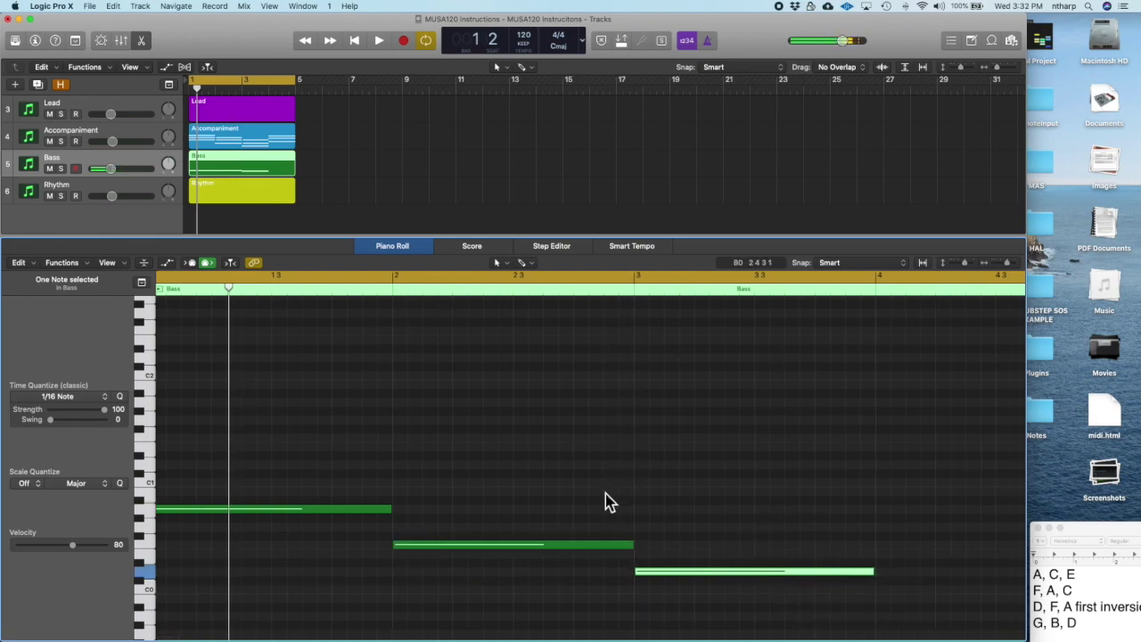
drag(684, 572, 881, 428)
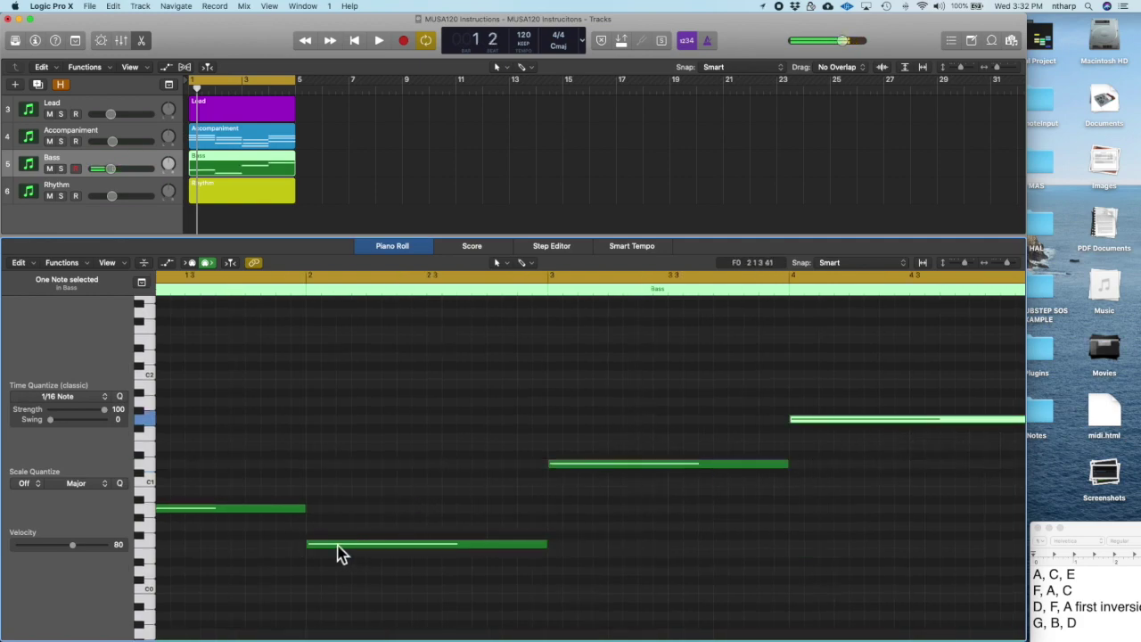
drag(347, 549, 348, 442)
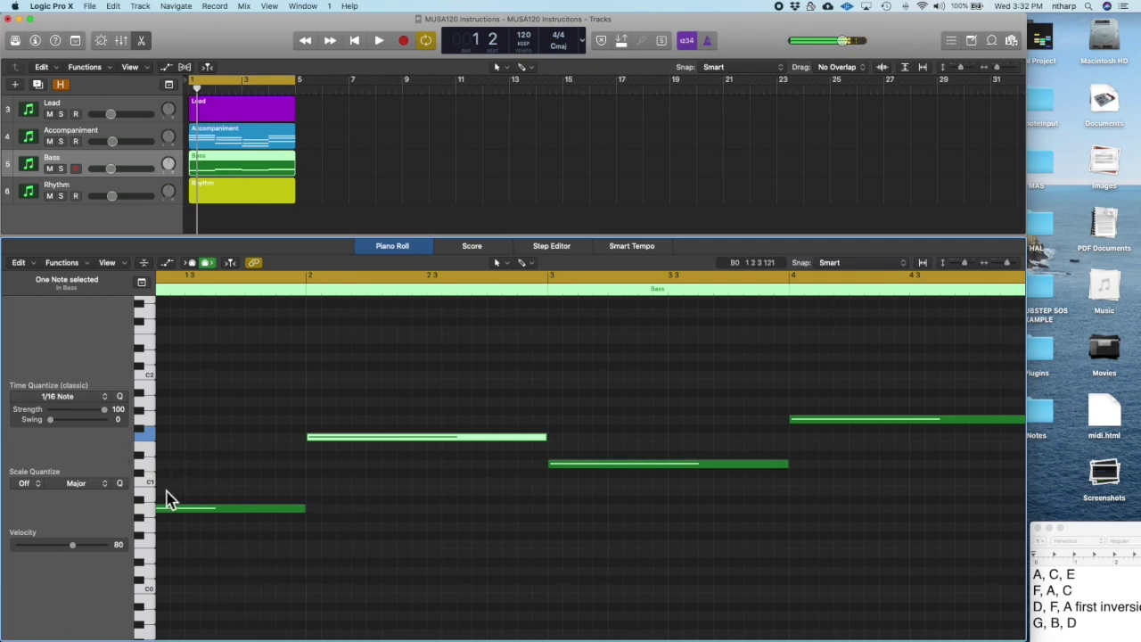
Select the Accompaniment and Bass regions together to compare their notes in one Piano Roll
click(382, 160)
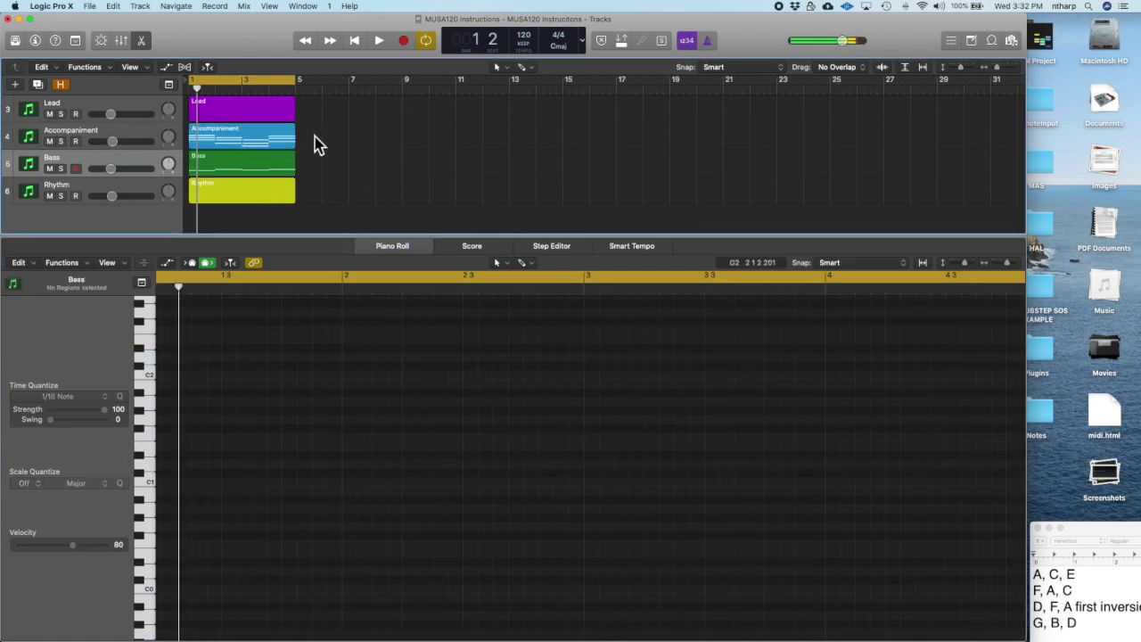
drag(319, 146, 293, 162)
scroll(374, 298, up, 3)
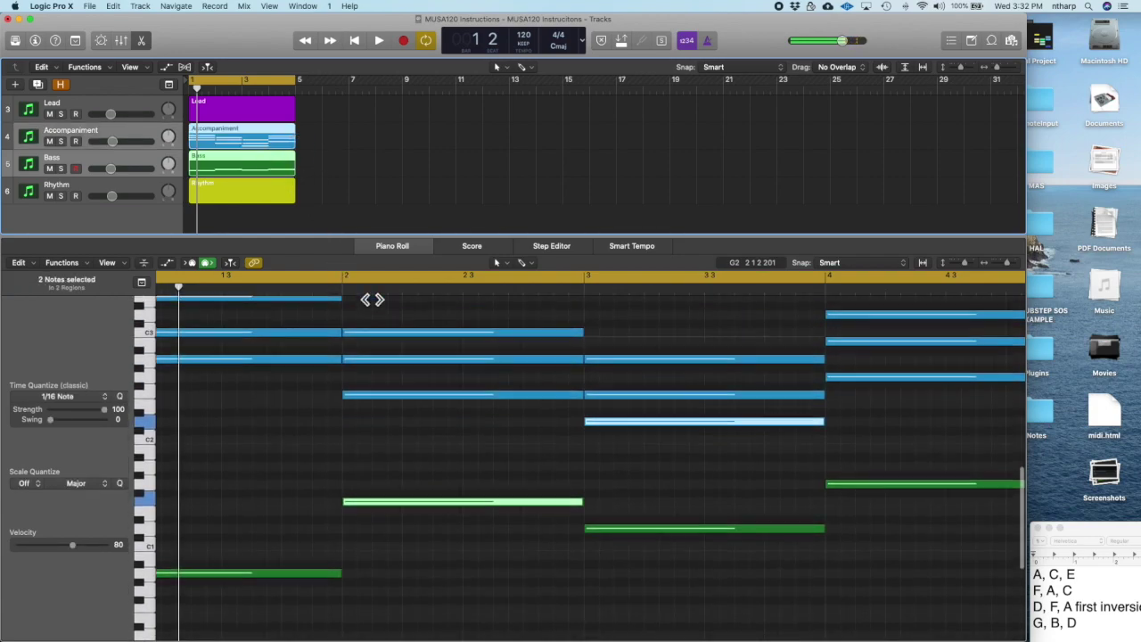
scroll(372, 300, up, 2)
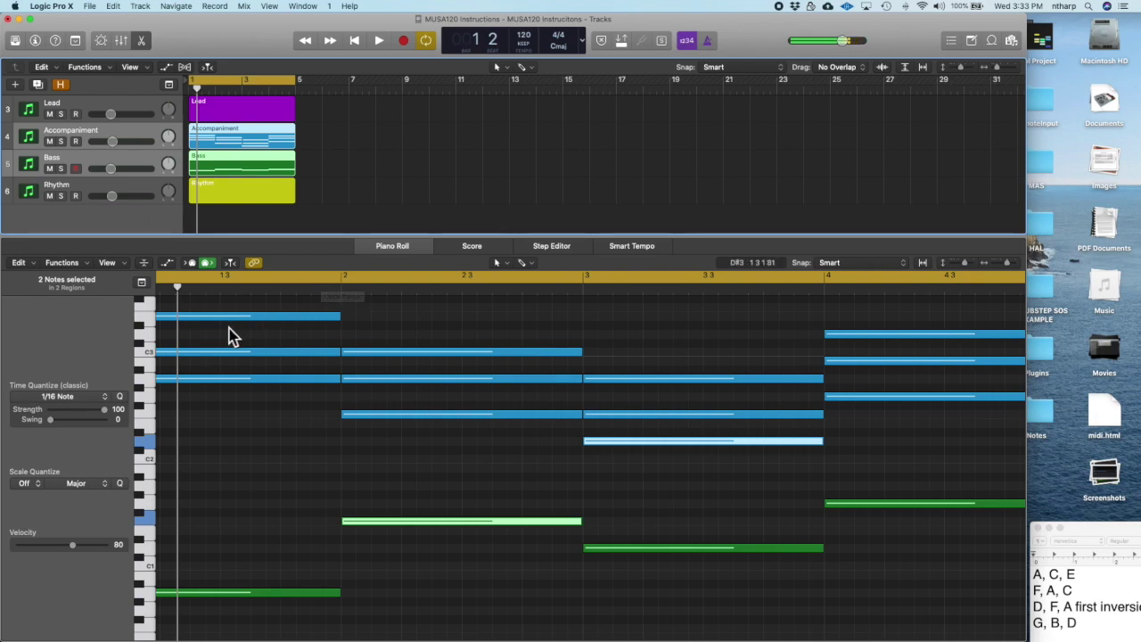
mouse_move(249, 326)
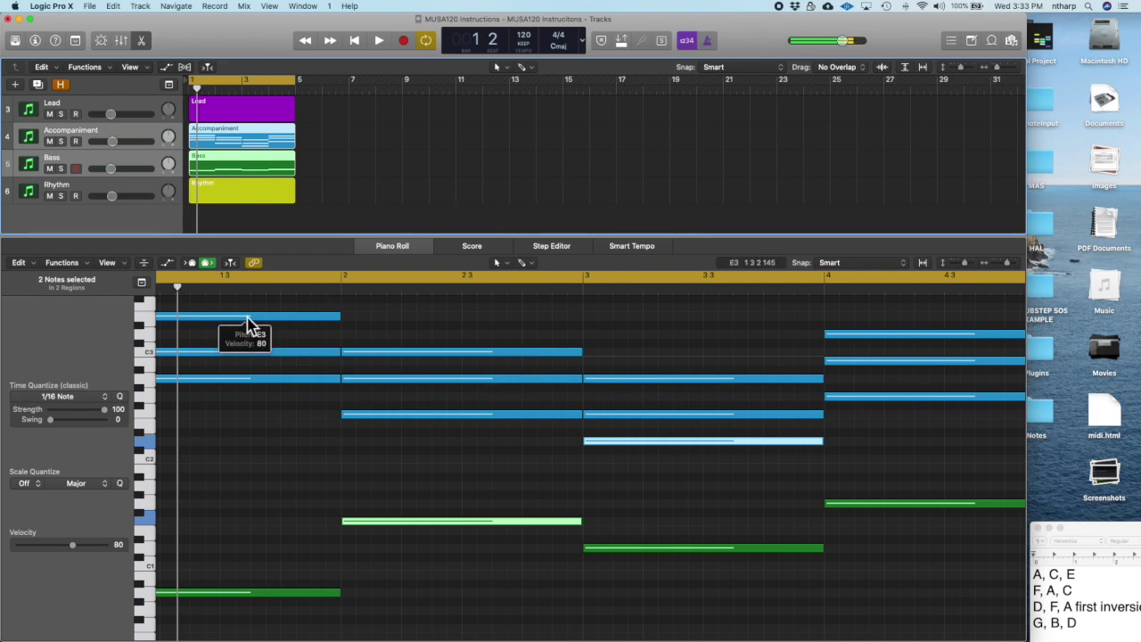
scroll(250, 326, left, 1)
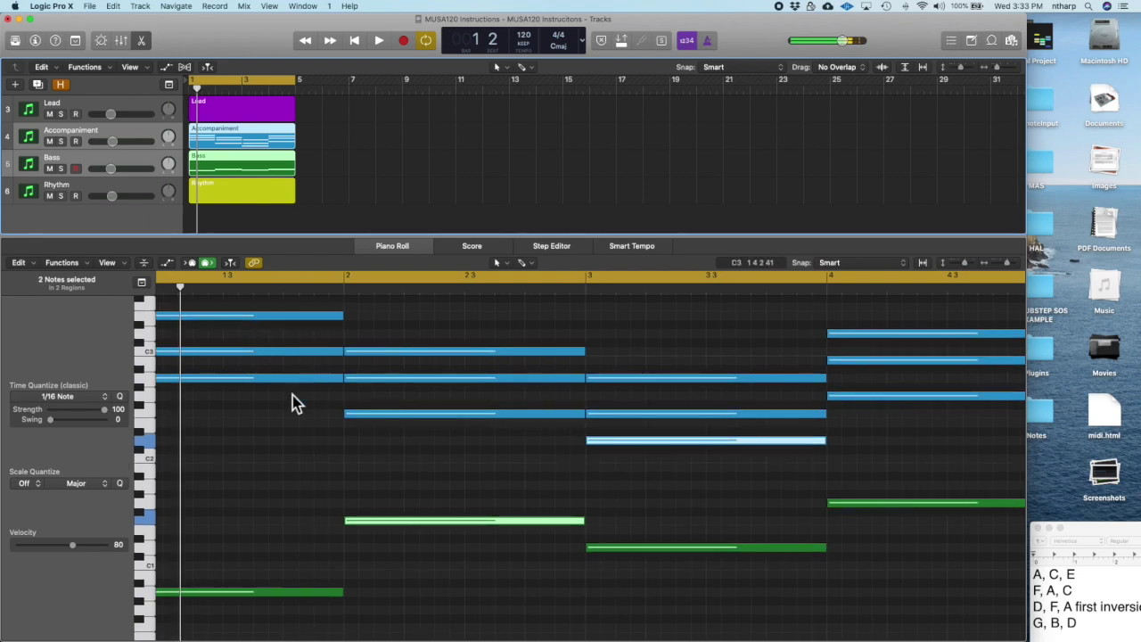
mouse_move(268, 600)
Try the bar 3 bass note an octave lower at D0, and return it to D1
click(703, 547)
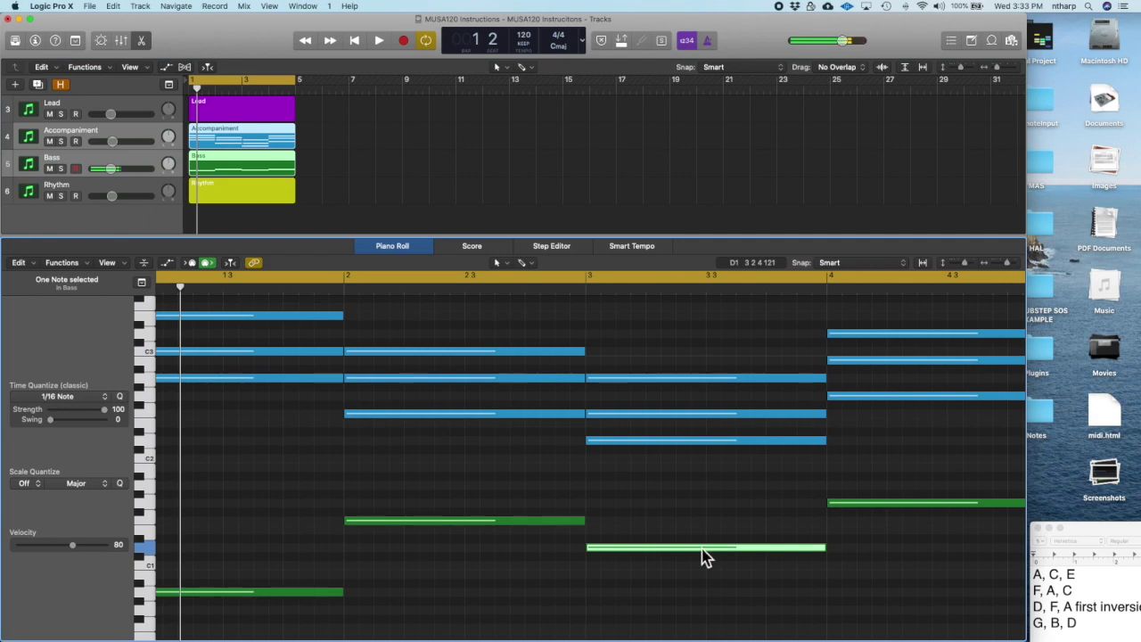
key(alt+shift+Down)
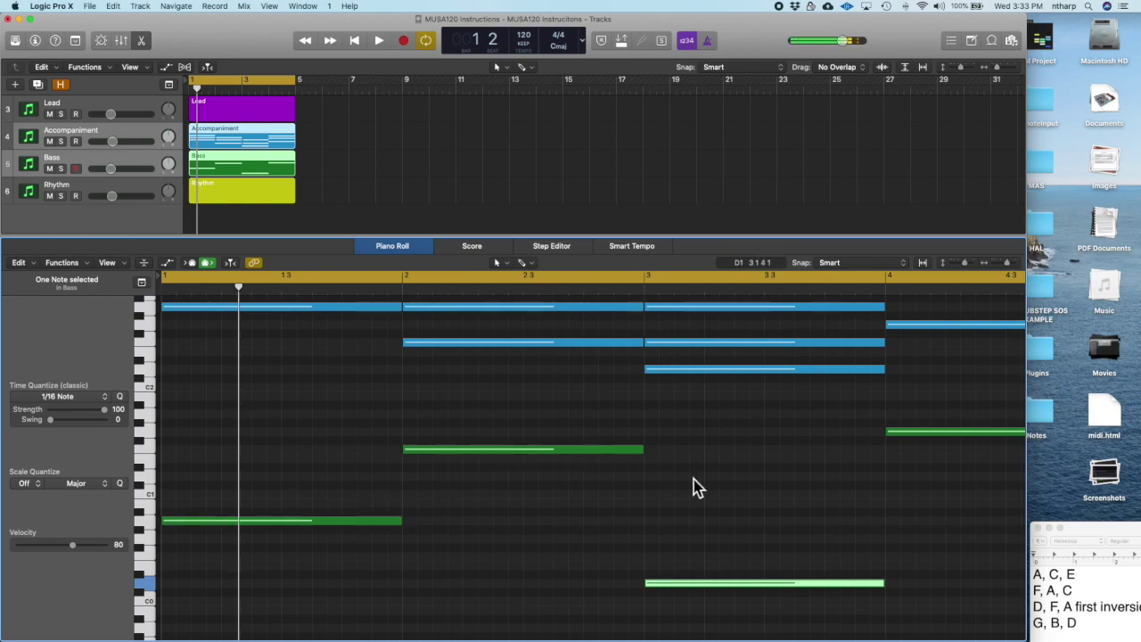
key(alt+shift+Up)
Invert the F-A-C chord in bar 2 of the Accompaniment by raising its root an octave to F3
scroll(696, 486, right, 1)
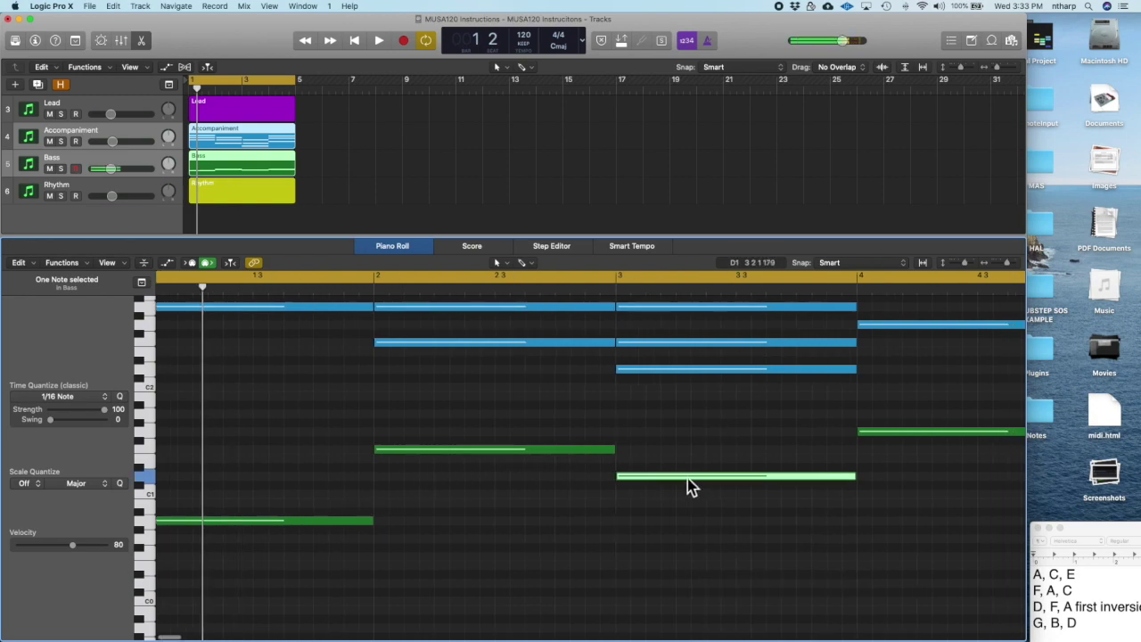
scroll(714, 441, up, 2)
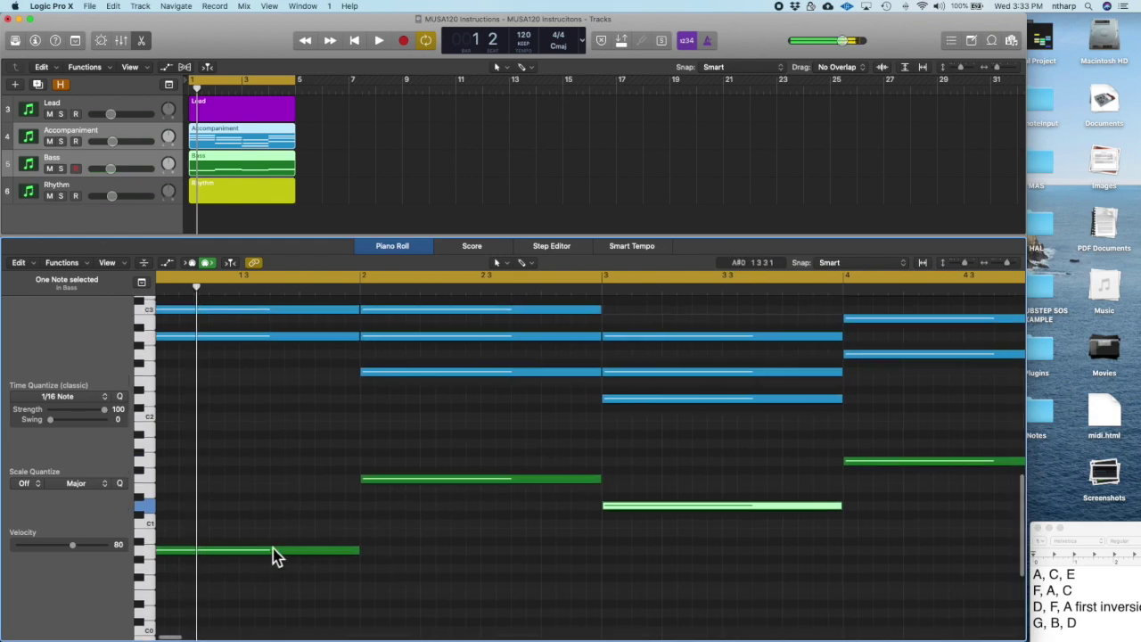
scroll(278, 553, right, 1)
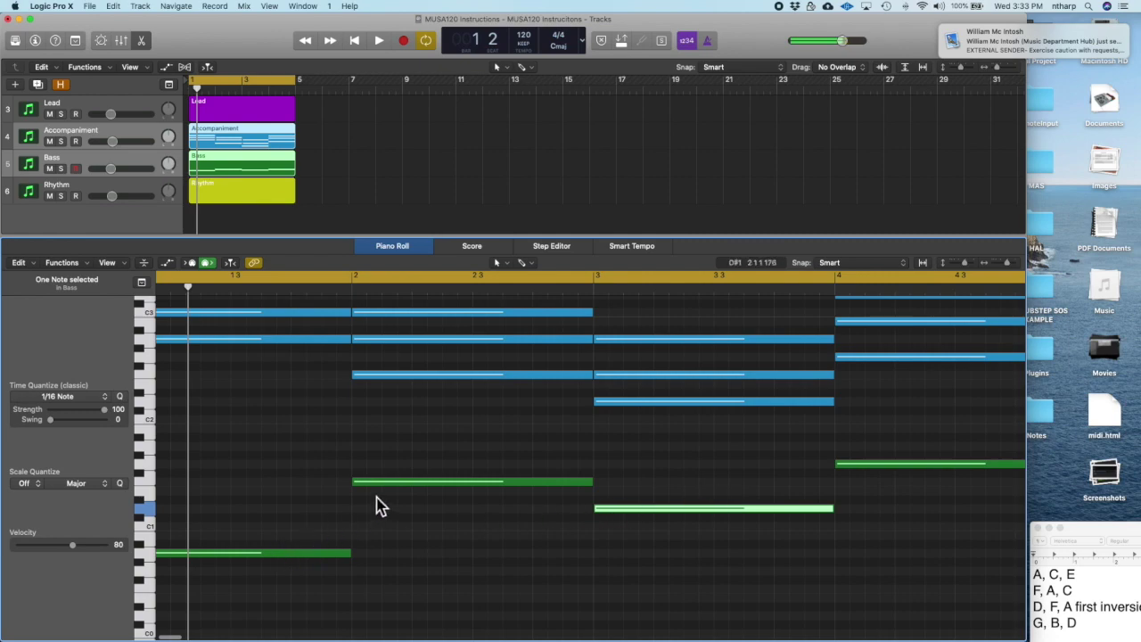
scroll(393, 495, up, 3)
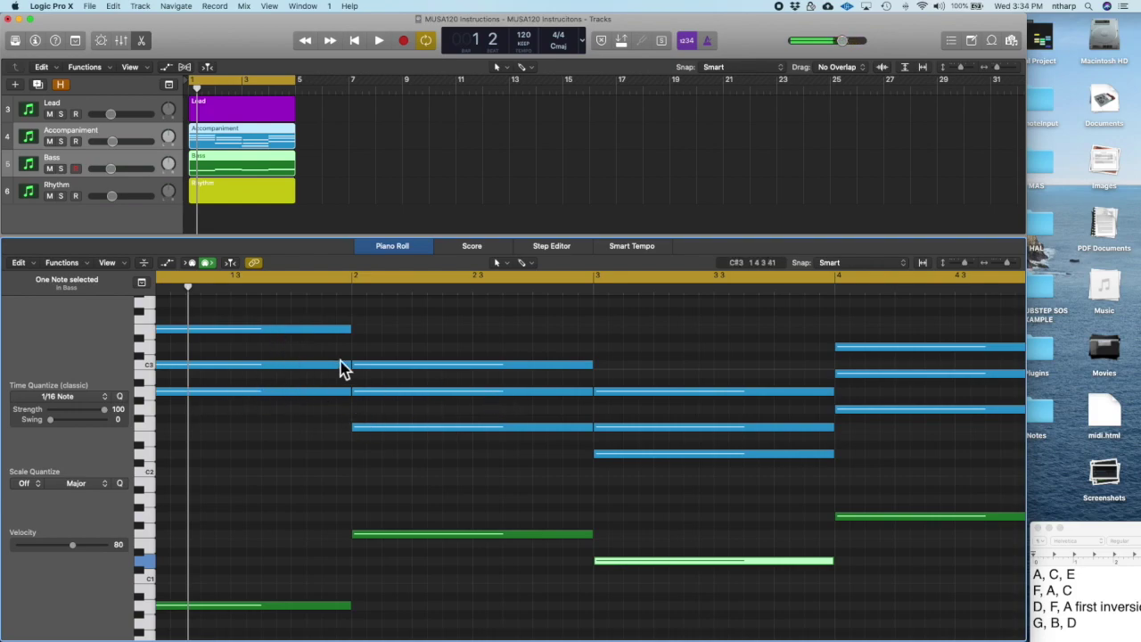
scroll(675, 459, up, 2)
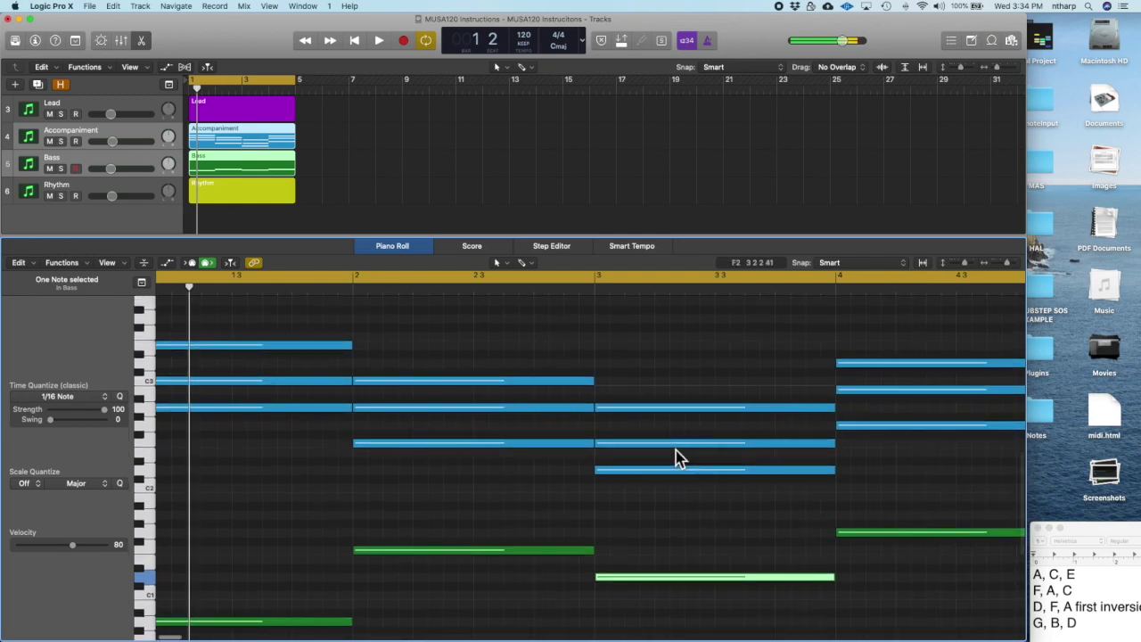
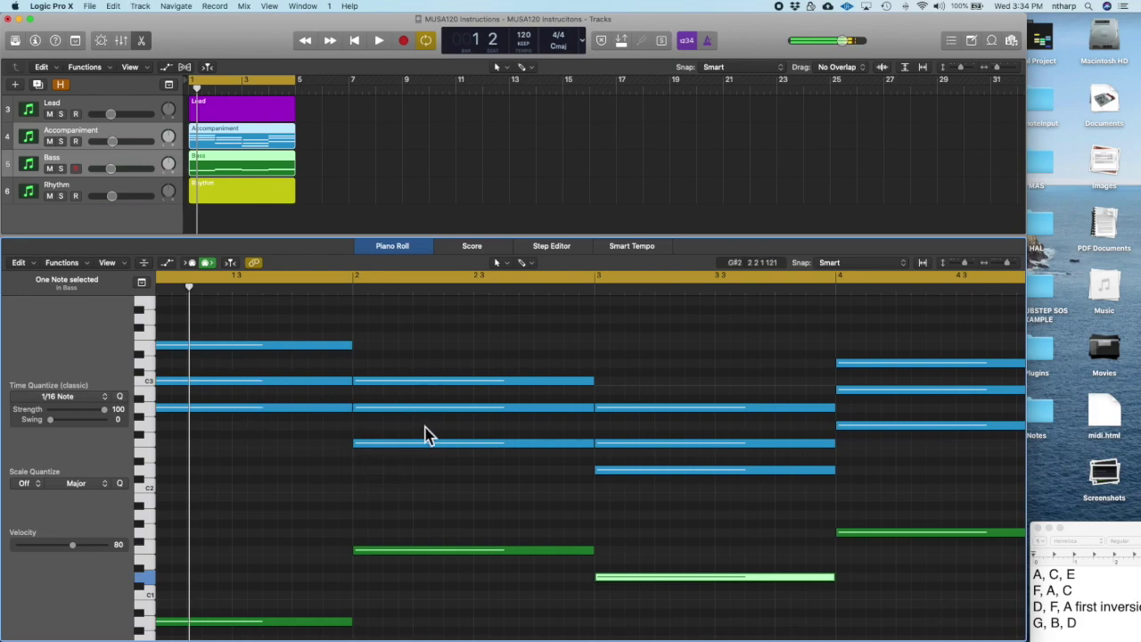
drag(312, 377, 408, 423)
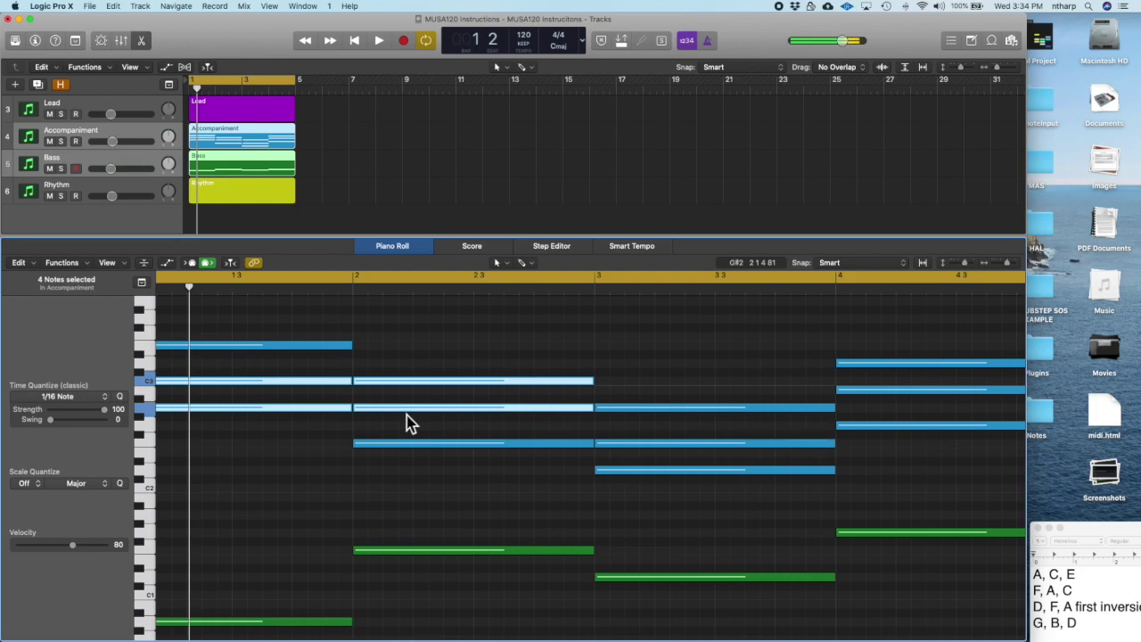
click(407, 445)
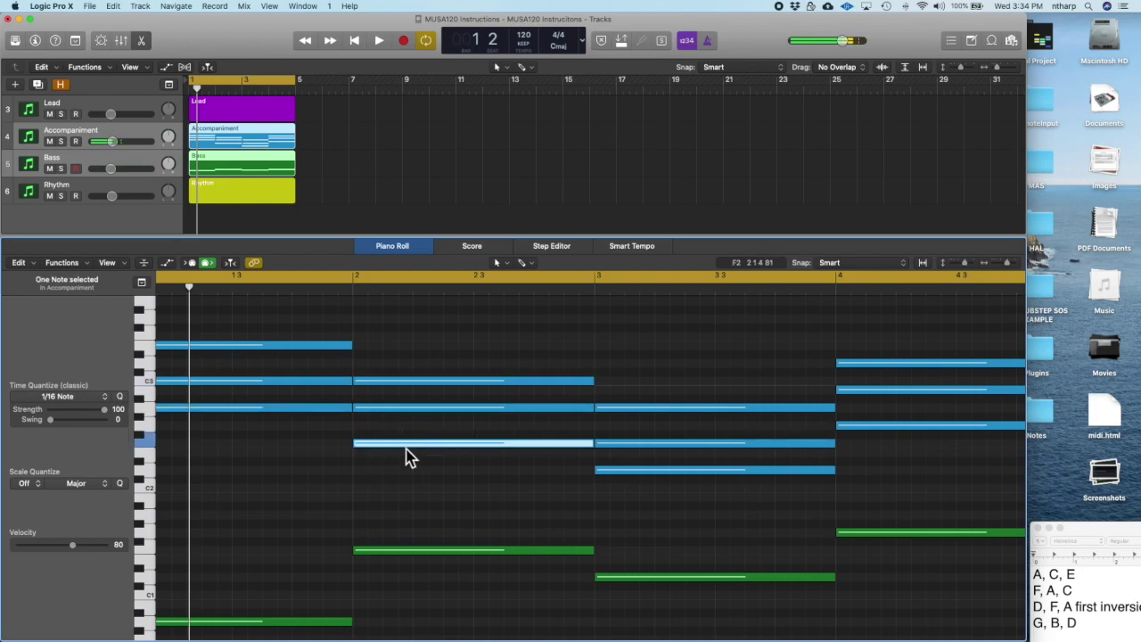
key(alt+shift+Up)
click(364, 361)
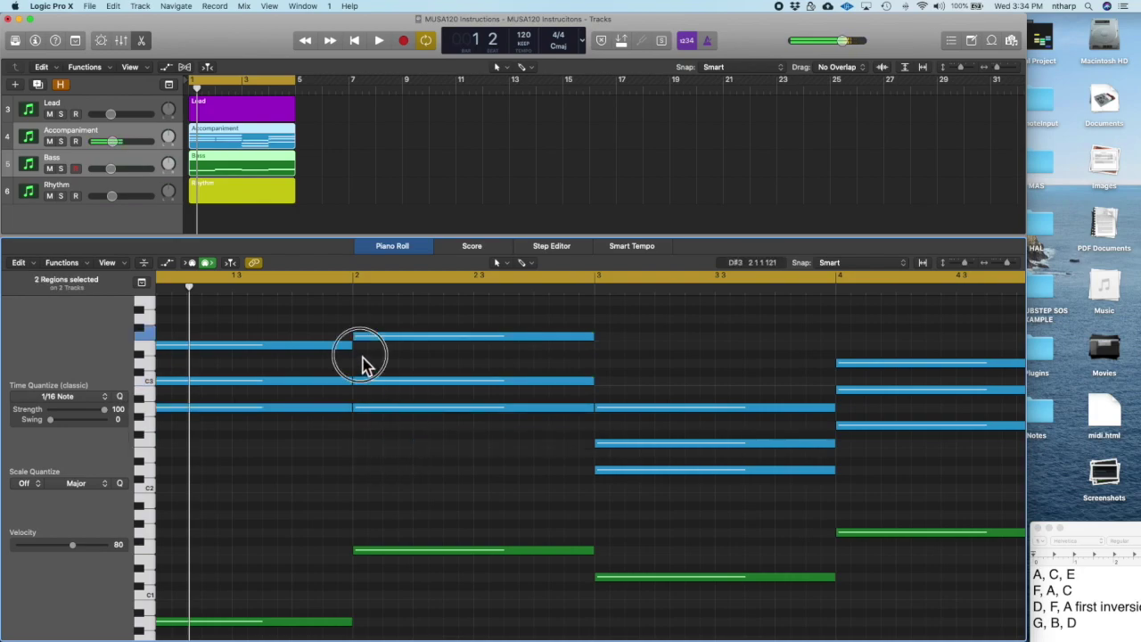
Examine the tones shared by neighboring Accompaniment chords in bars 1 to 3, highlighting the common A2 notes and the D-F-A triad
mouse_move(383, 346)
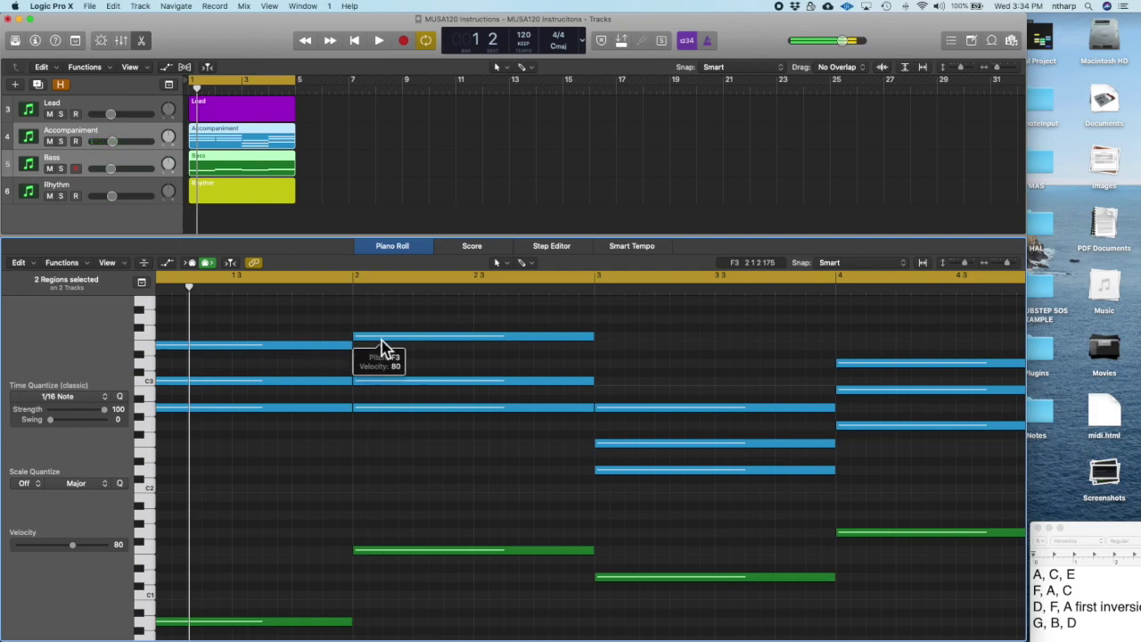
drag(296, 335, 378, 419)
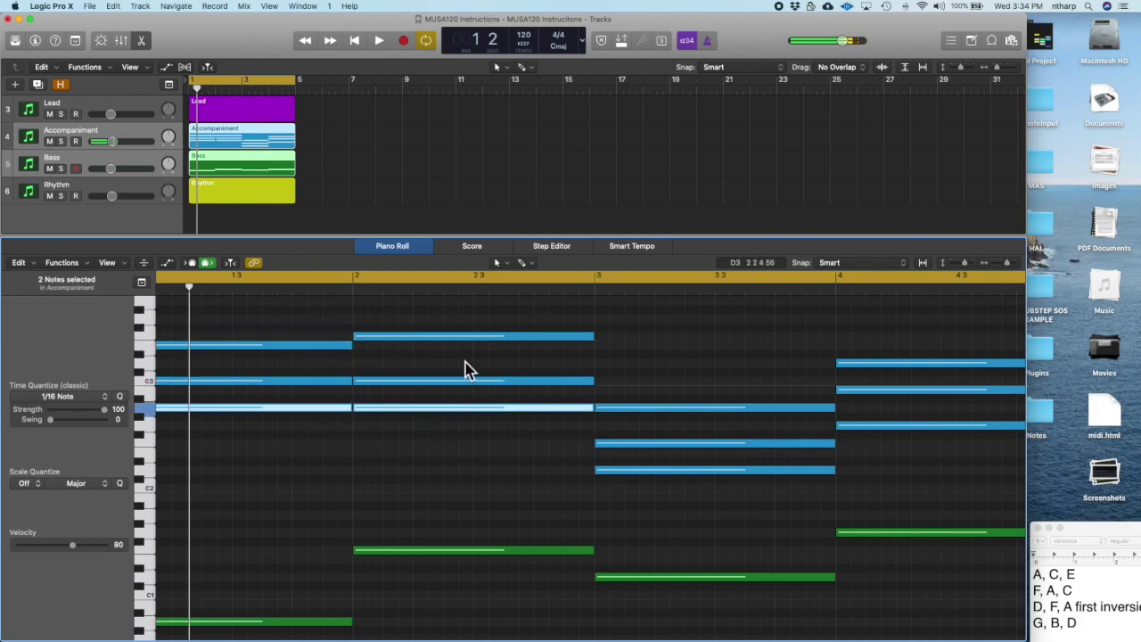
scroll(436, 365, left, 2)
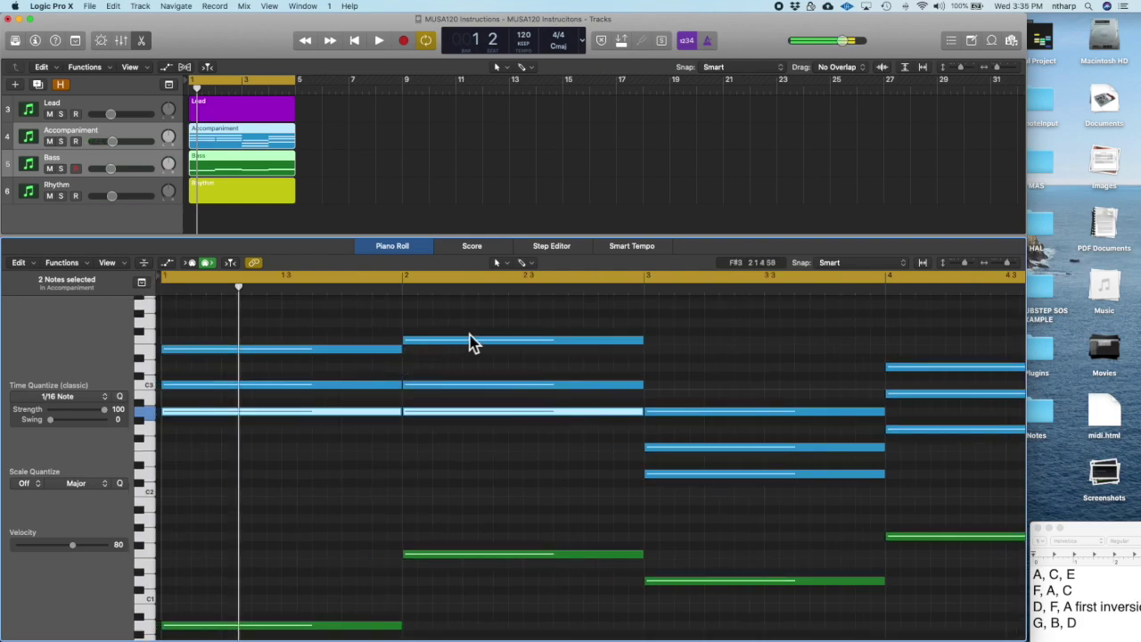
click(693, 378)
drag(693, 378, 708, 490)
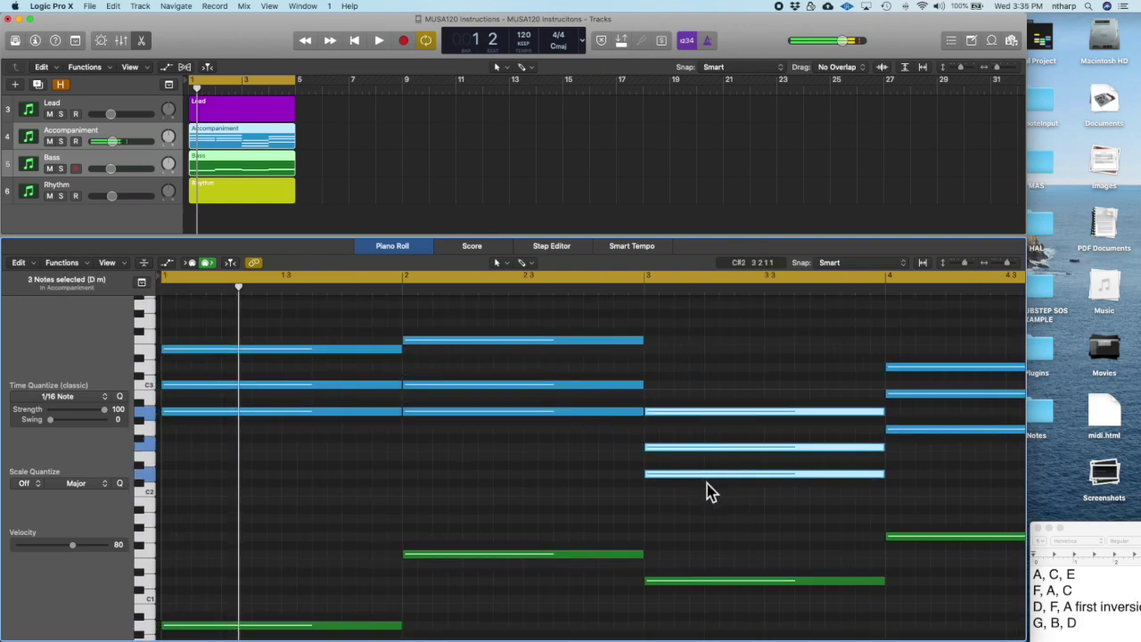
scroll(708, 490, right, 6)
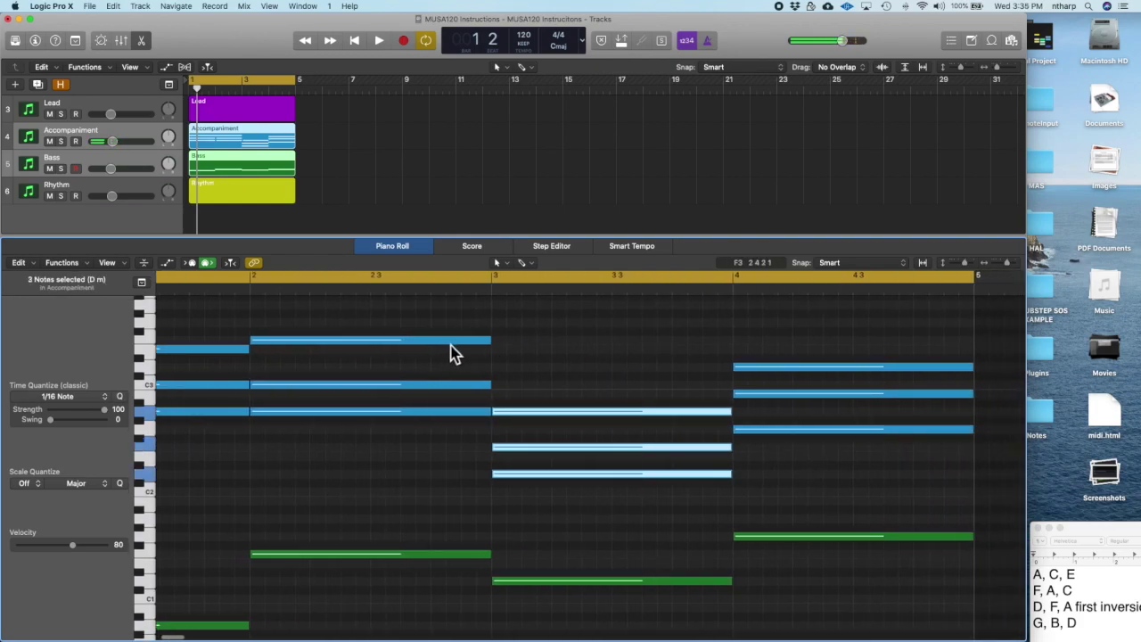
click(484, 452)
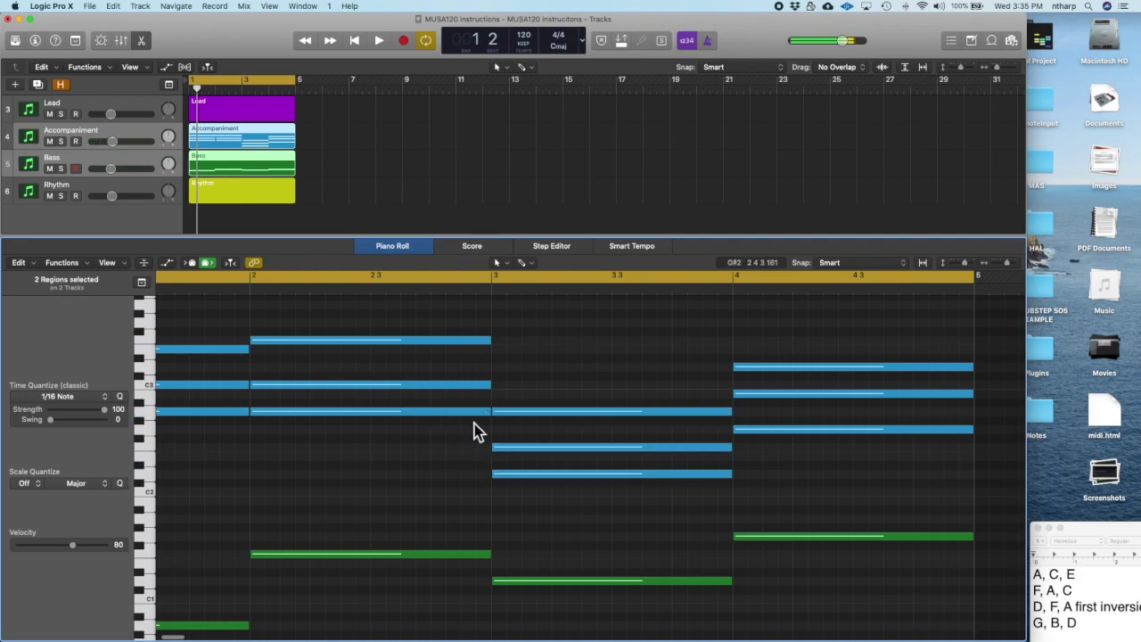
drag(472, 430, 502, 410)
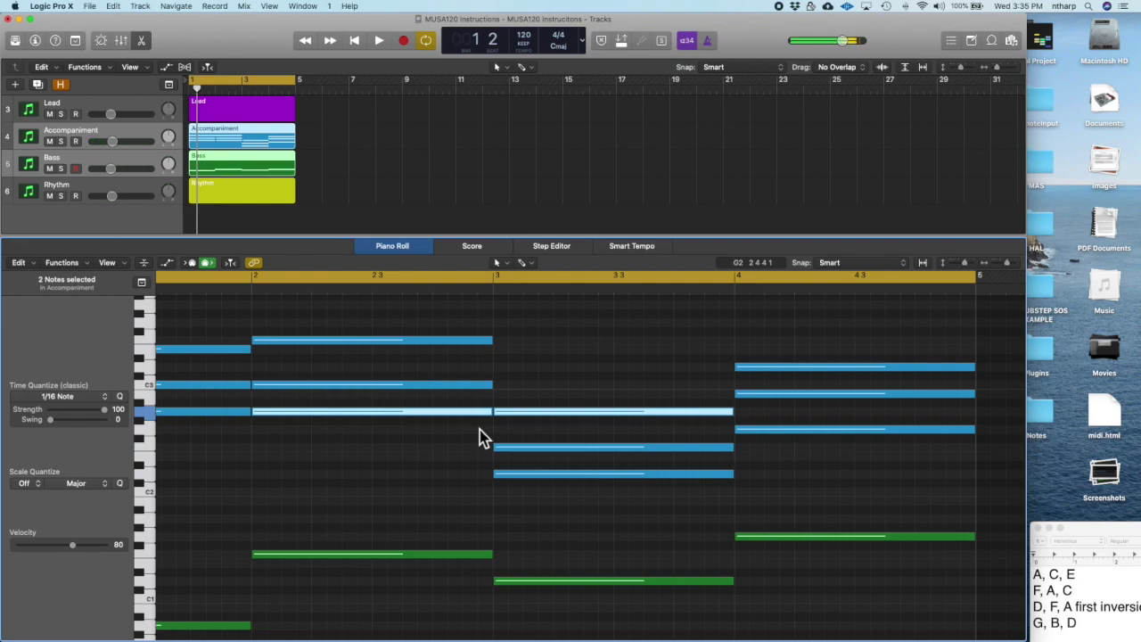
Invert the D-F-A chord in bar 3 of the Accompaniment by raising its D and F an octave to D3 and F3
click(515, 475)
mouse_move(514, 479)
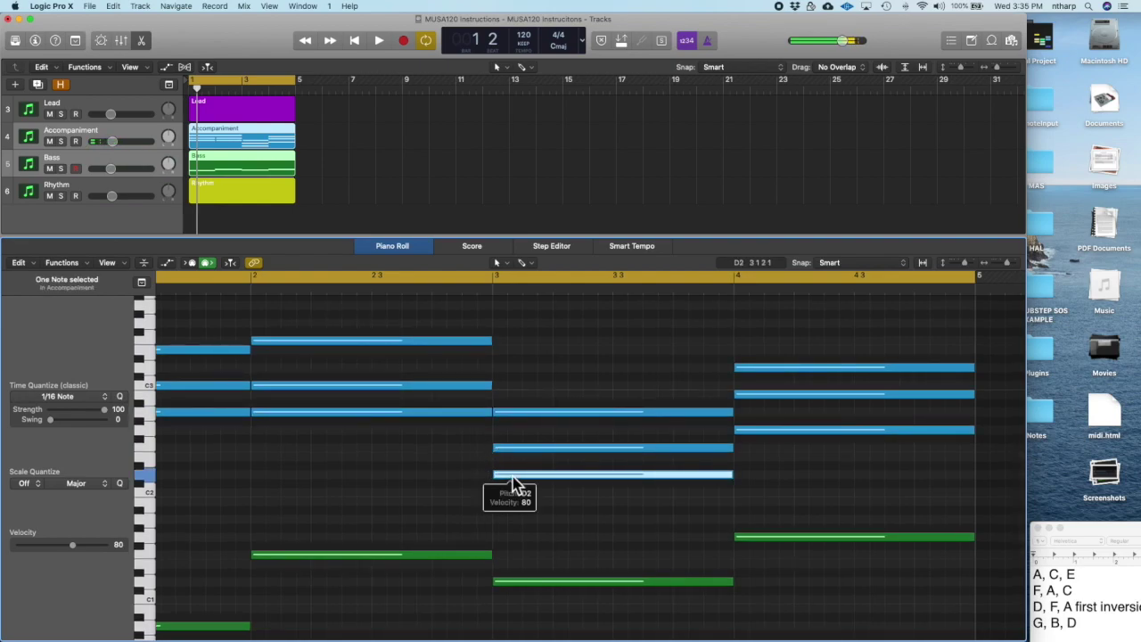
key(alt+shift+Up)
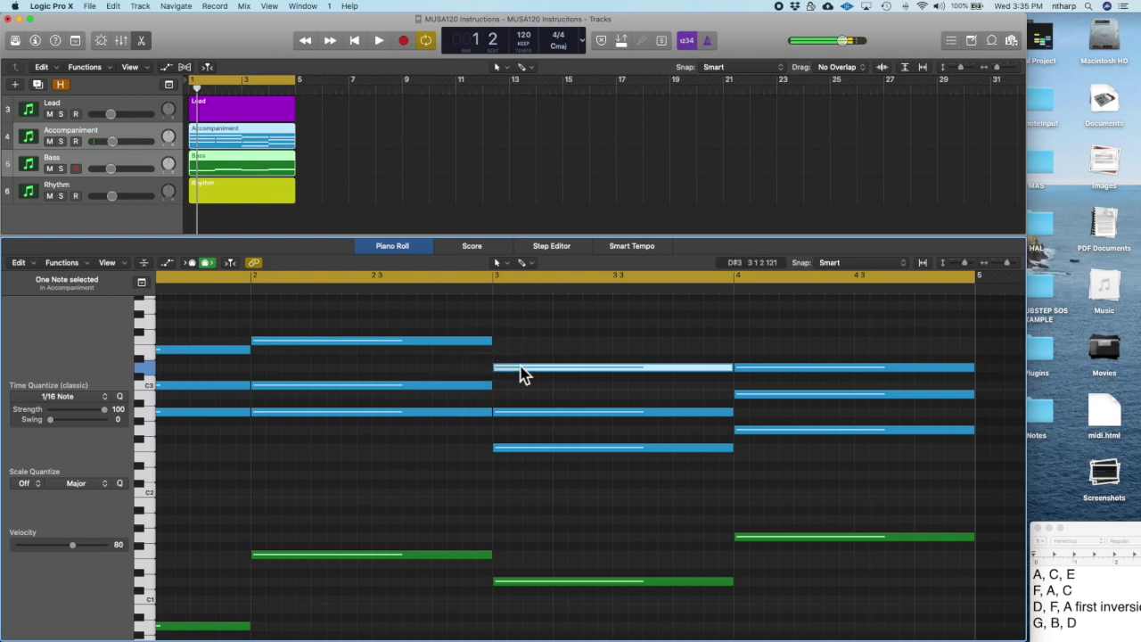
click(519, 448)
key(alt+shift+Up)
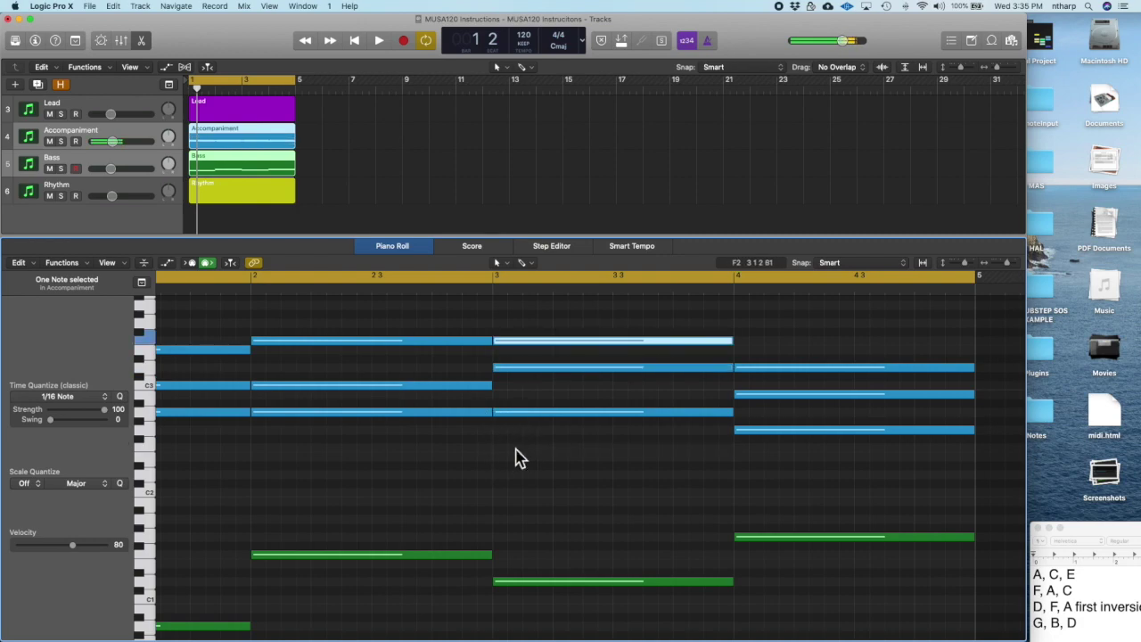
Examine the tones shared by the inverted Accompaniment chords across bars 1 to 4, highlighting the common notes in bars 2 and 3
click(462, 326)
drag(484, 327, 501, 339)
drag(474, 428, 515, 411)
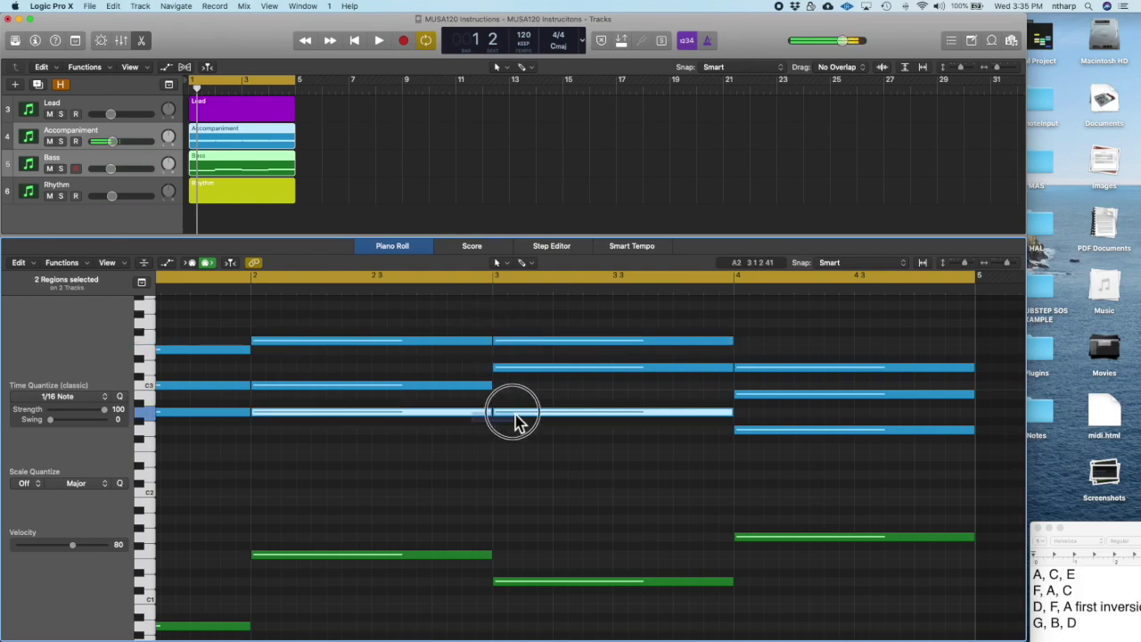
drag(453, 361, 515, 399)
click(522, 396)
scroll(523, 397, left, 5)
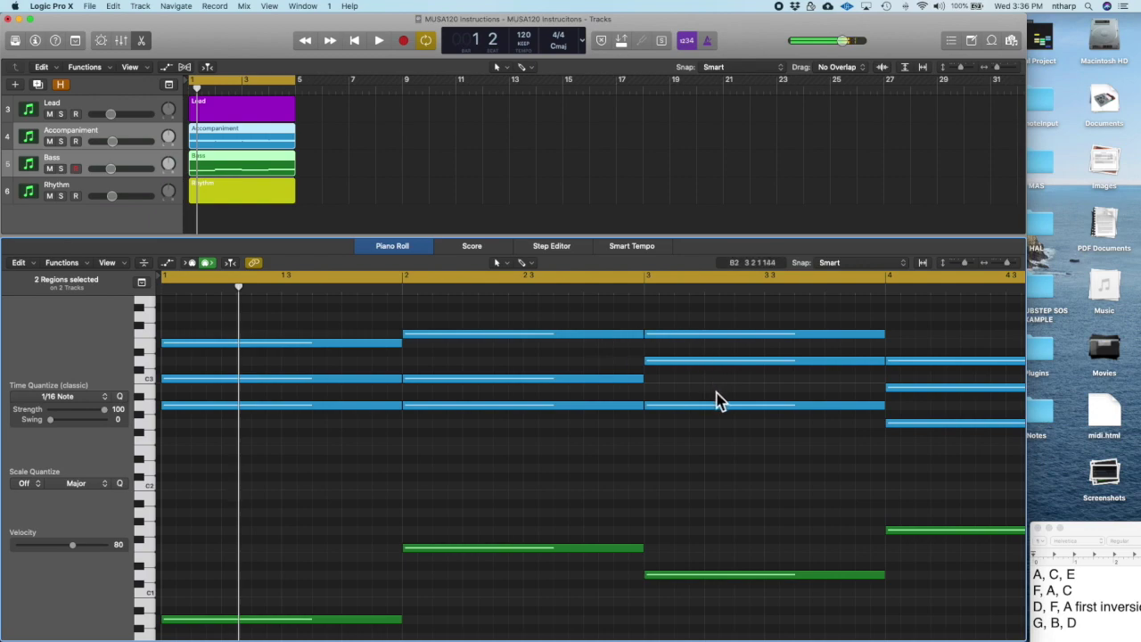
scroll(706, 344, right, 1)
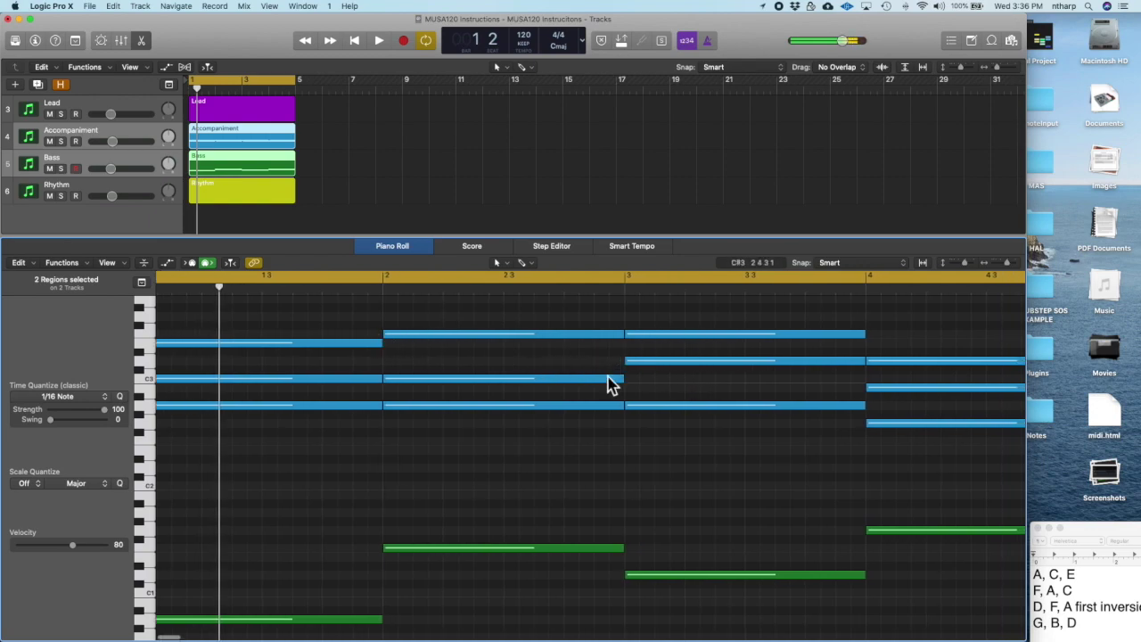
scroll(392, 365, left, 1)
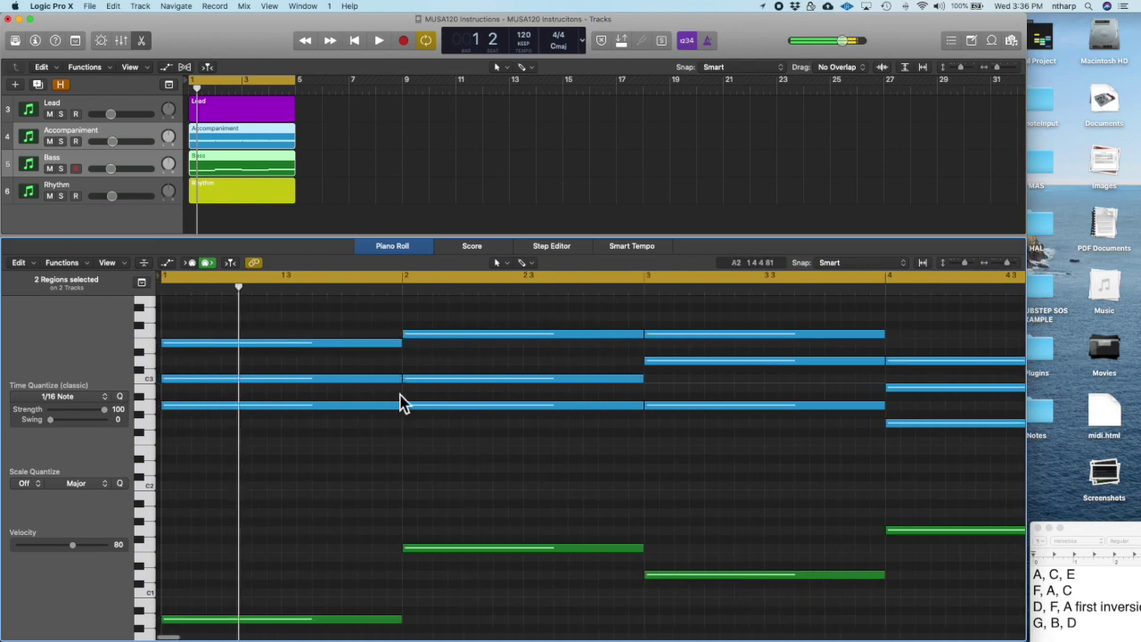
scroll(642, 395, right, 2)
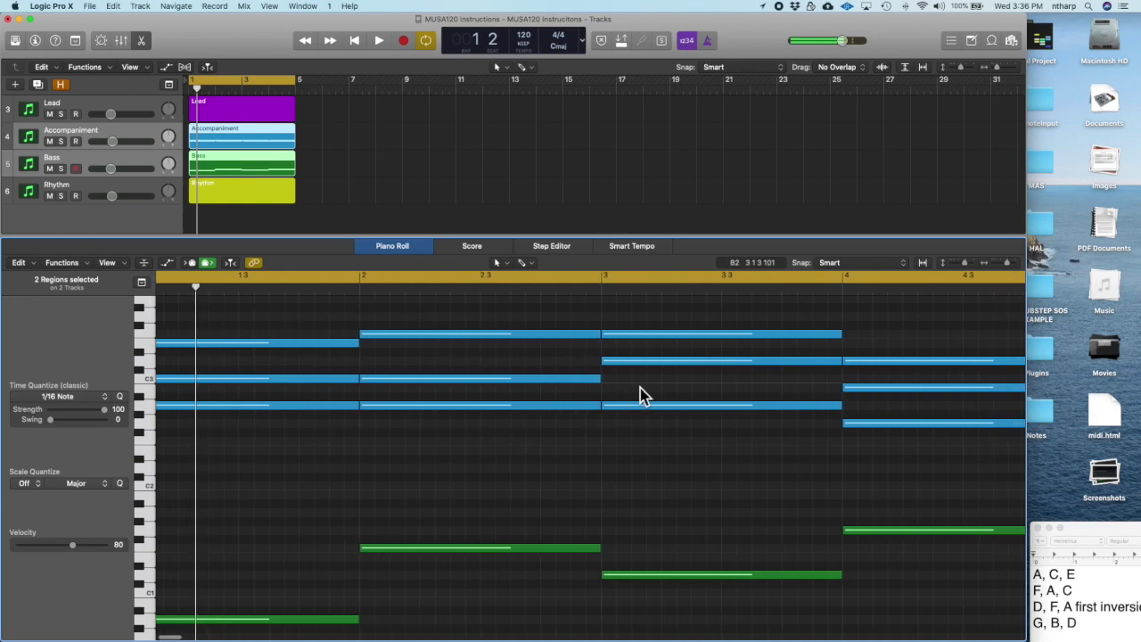
scroll(642, 395, right, 1)
scroll(642, 395, right, 5)
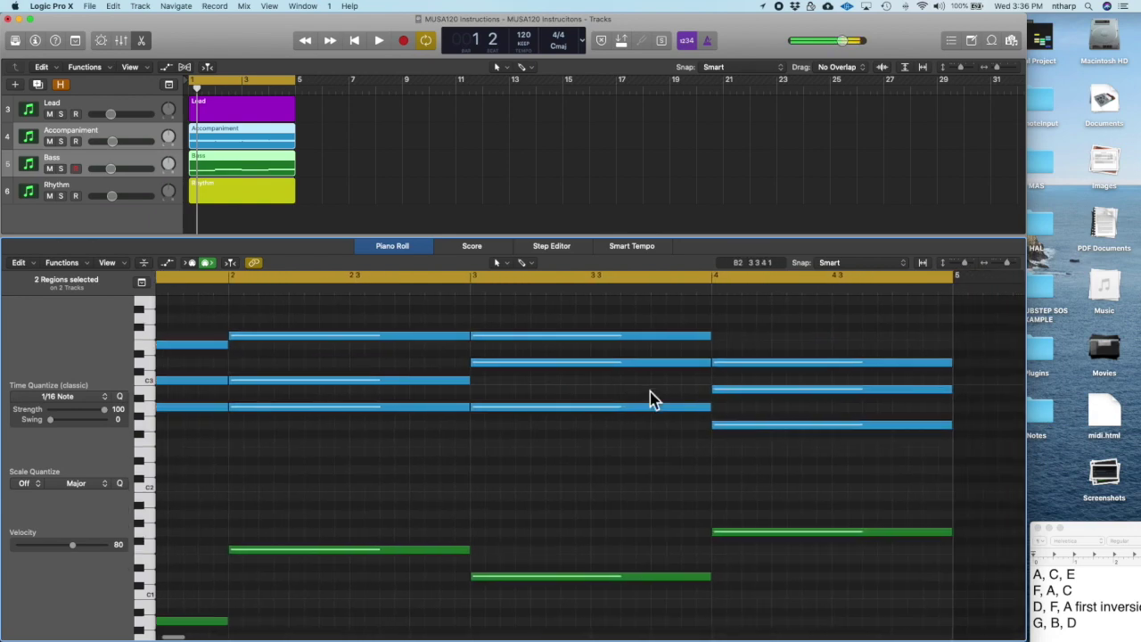
scroll(649, 359, left, 1)
scroll(678, 438, down, 1)
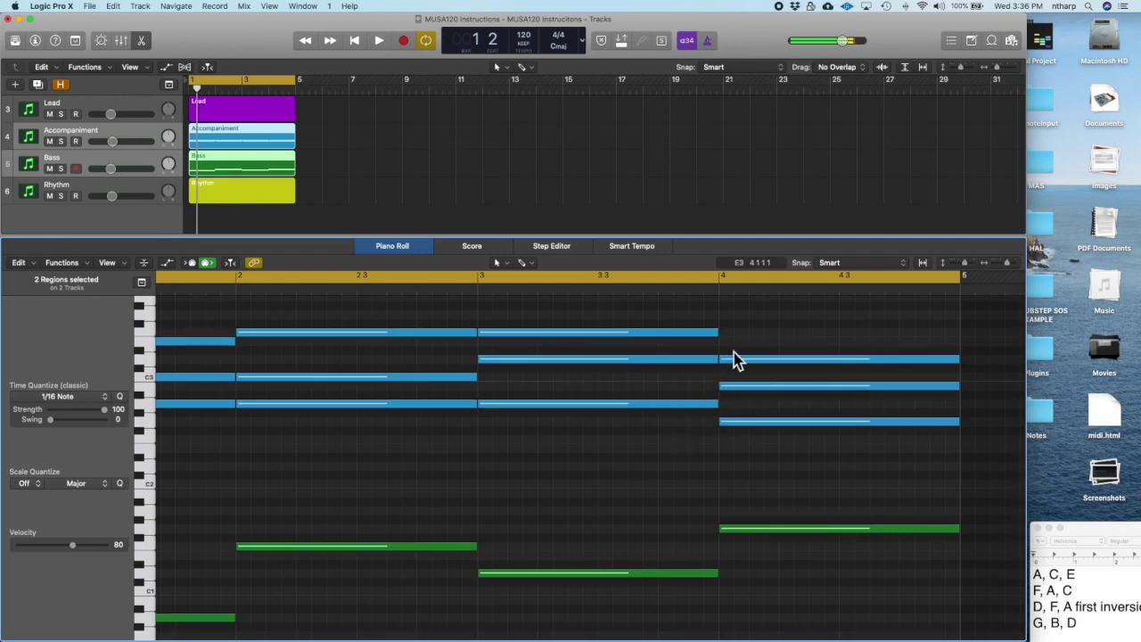
Try inverting the G-B-D chord in bar 4 of the Accompaniment by raising its root an octave to G3
click(749, 424)
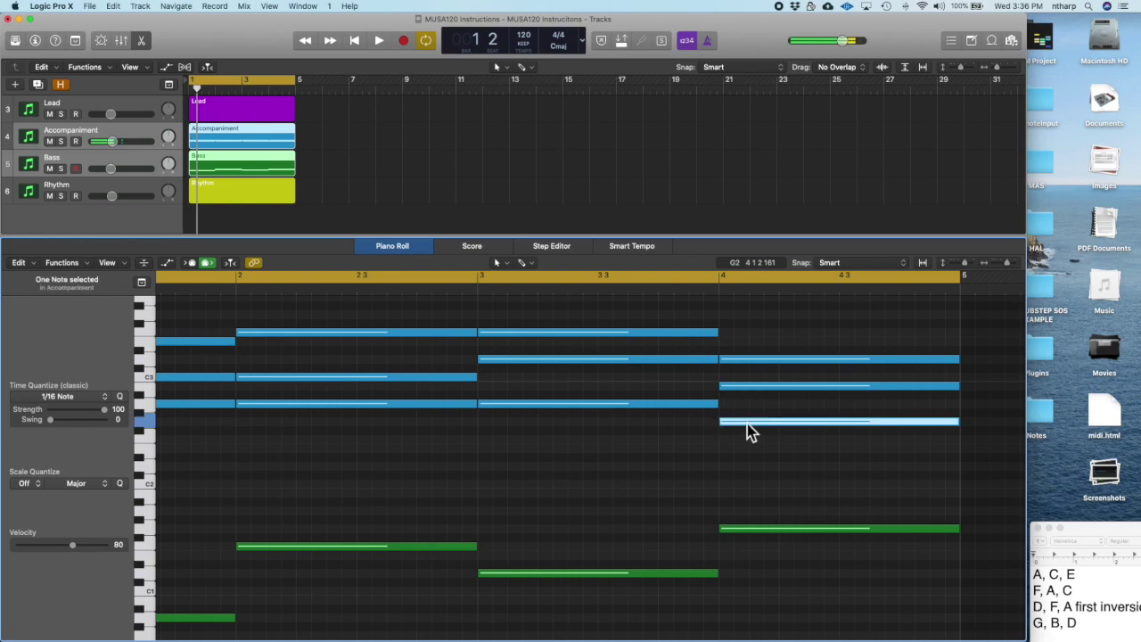
key(alt+shift+Up)
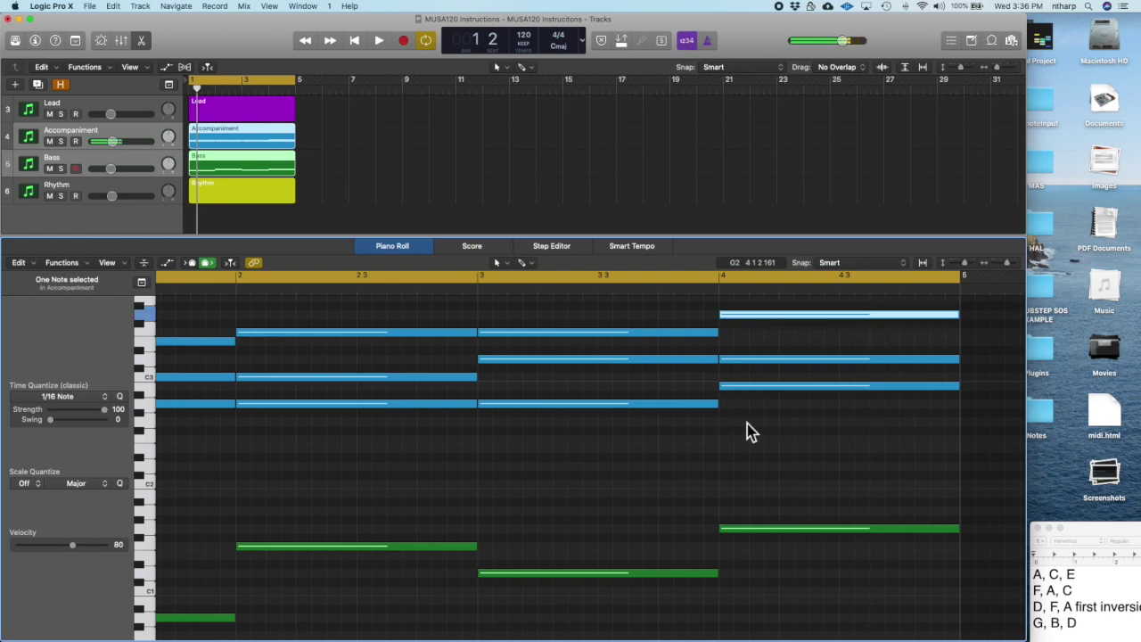
click(741, 426)
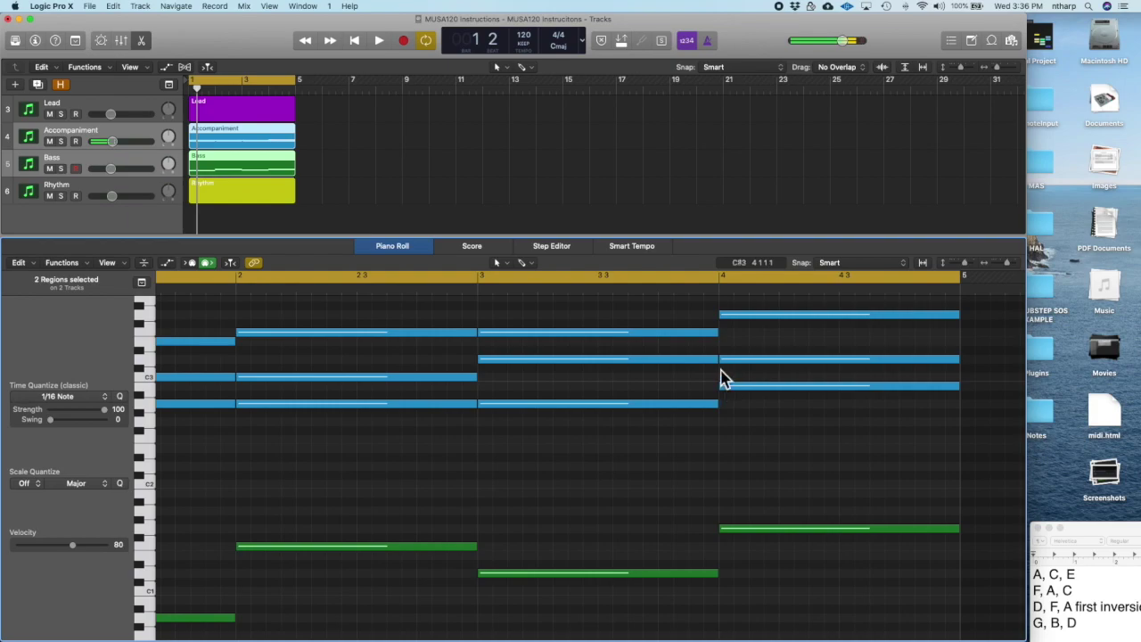
Compare the bar 4 Accompaniment chord with its root at G2 and at G3, leaving it at G3
click(738, 317)
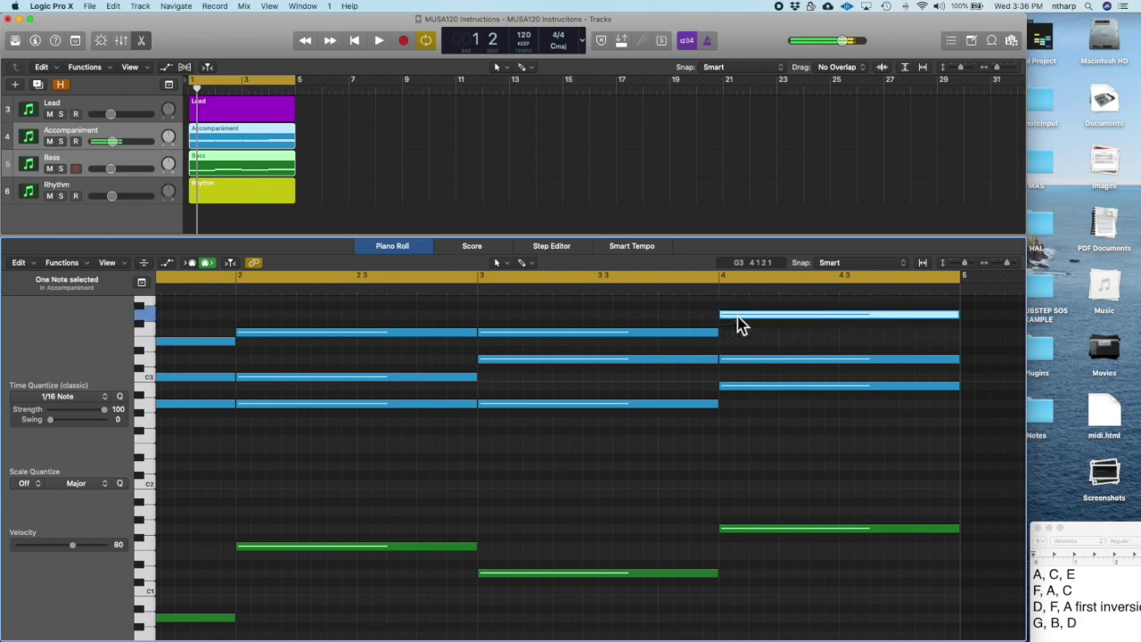
key(alt+shift+Down)
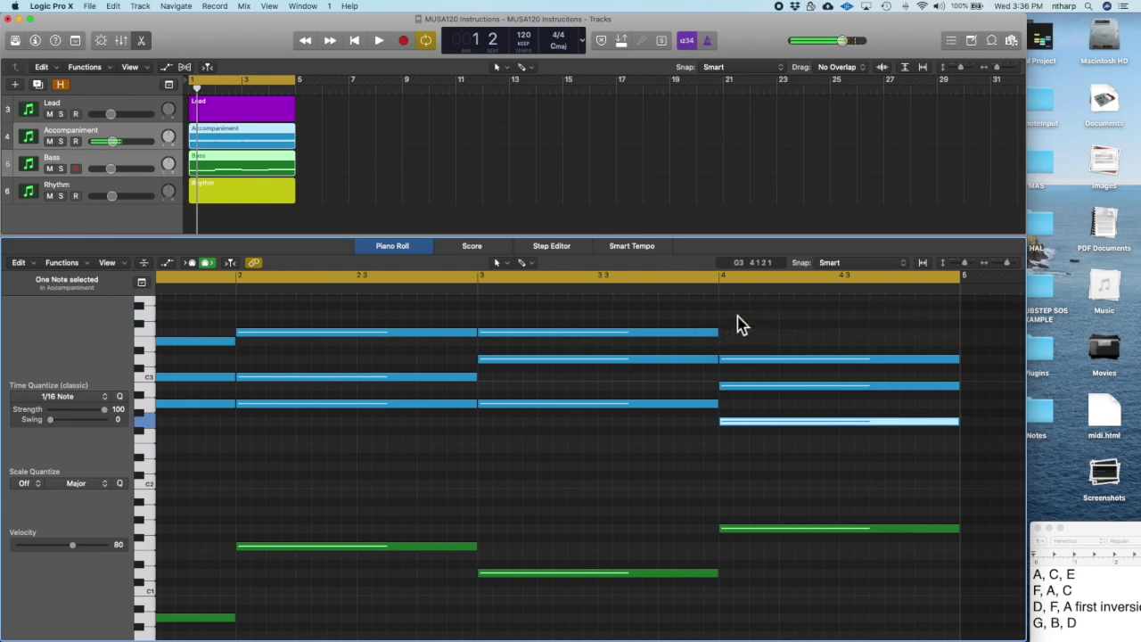
key(alt+shift+Up)
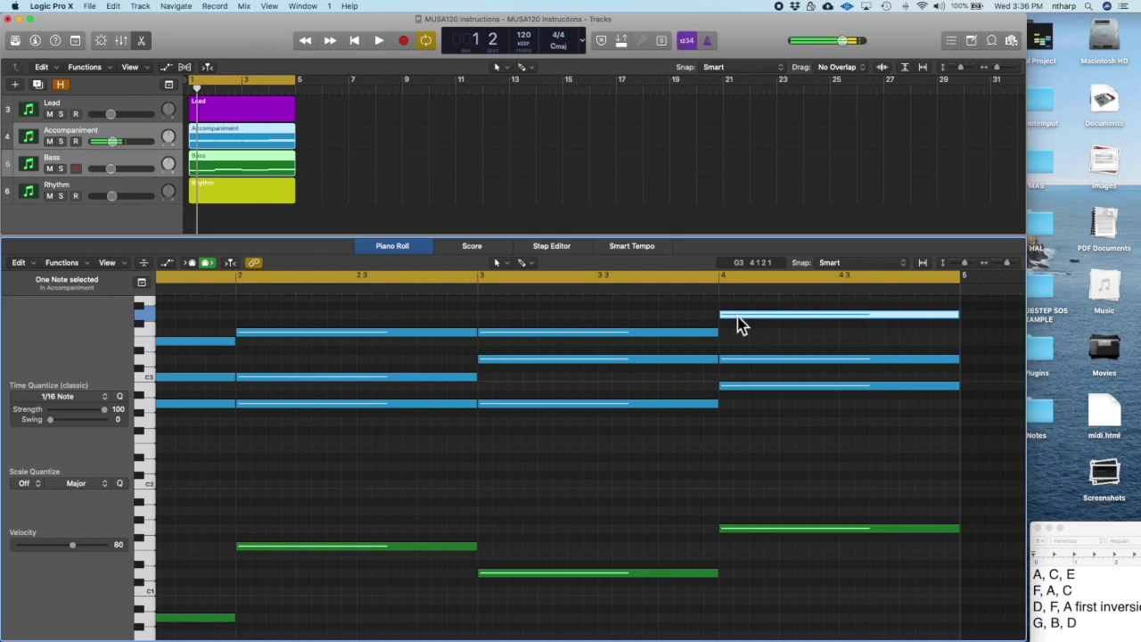
scroll(720, 383, down, 1)
key(alt+shift+Down)
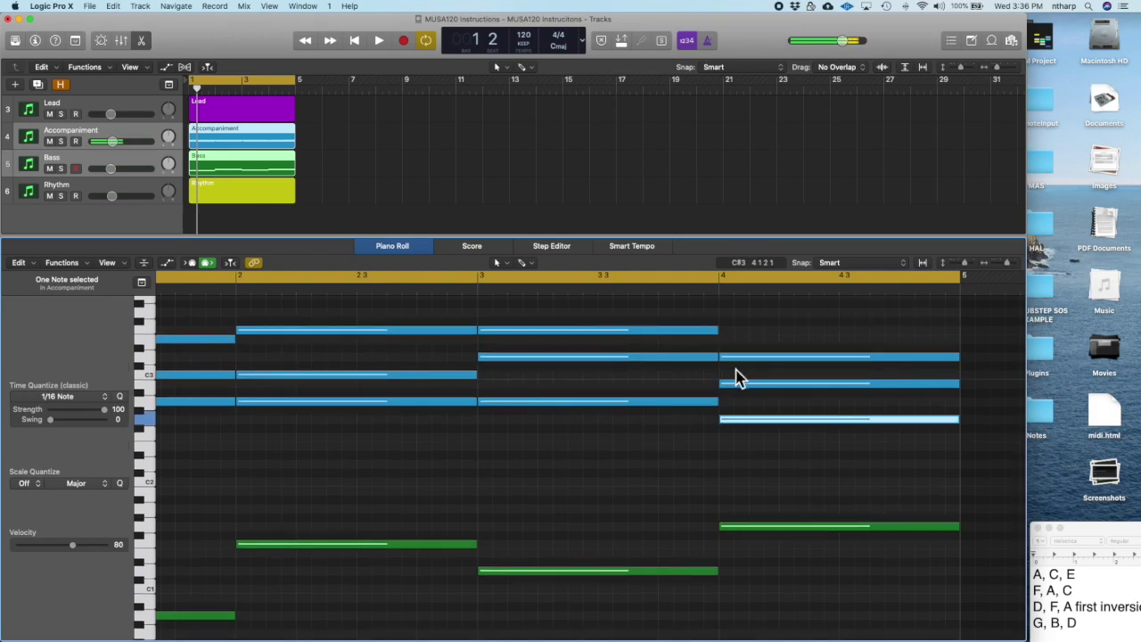
key(alt+shift+Up)
Compare the top notes of the Accompaniment chords across the bars and lower the bar 4 root back to G2
scroll(740, 377, left, 5)
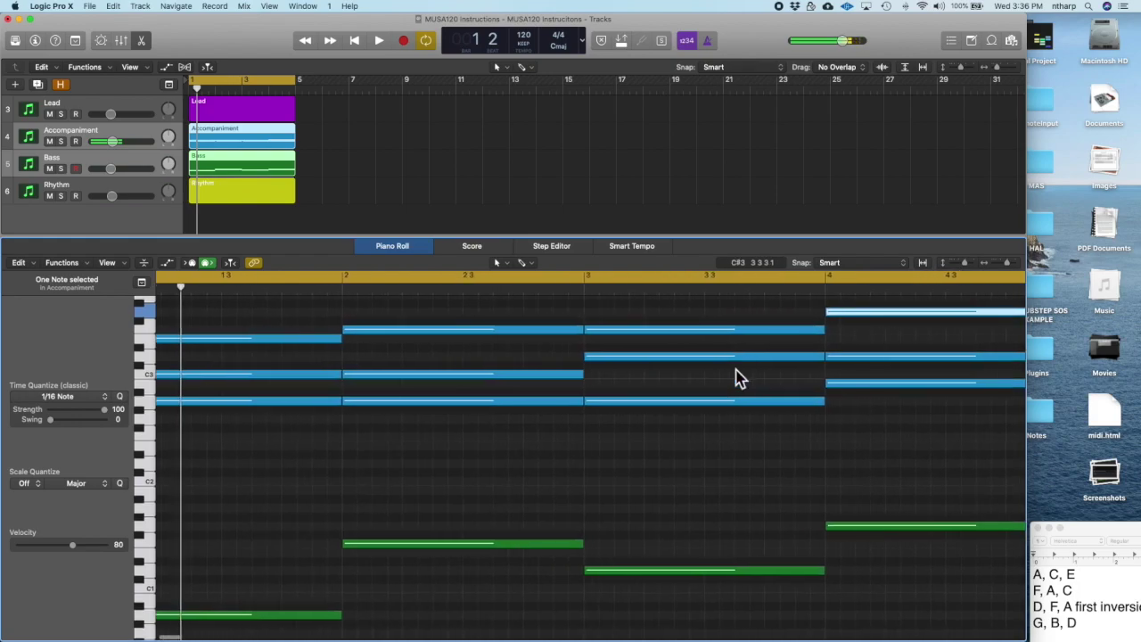
scroll(741, 378, right, 2)
scroll(737, 378, right, 2)
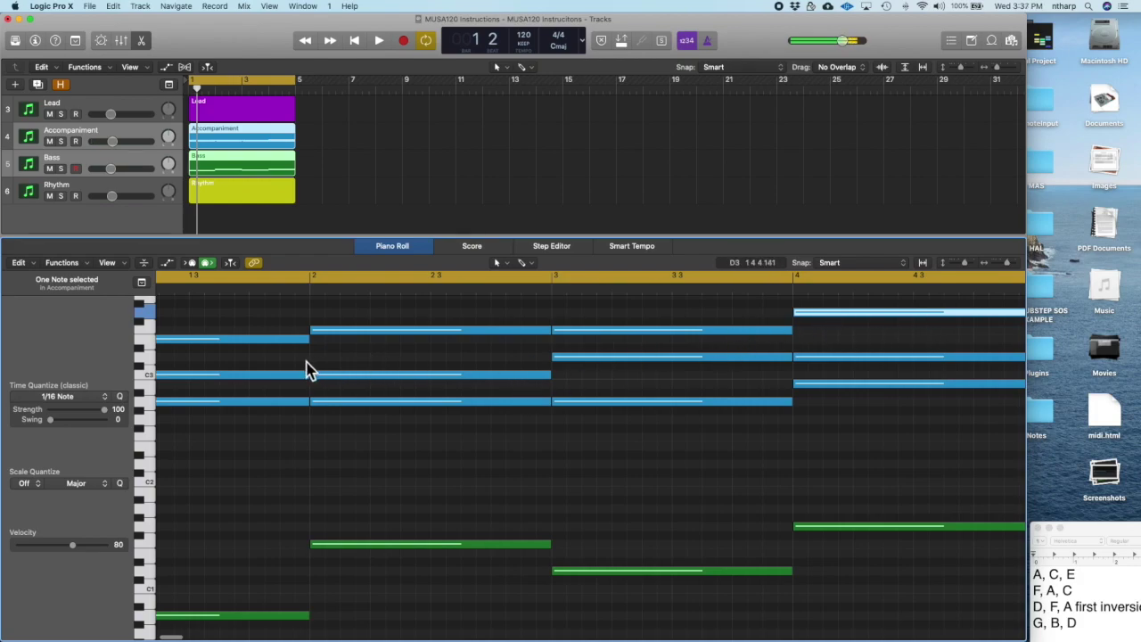
scroll(308, 370, left, 1)
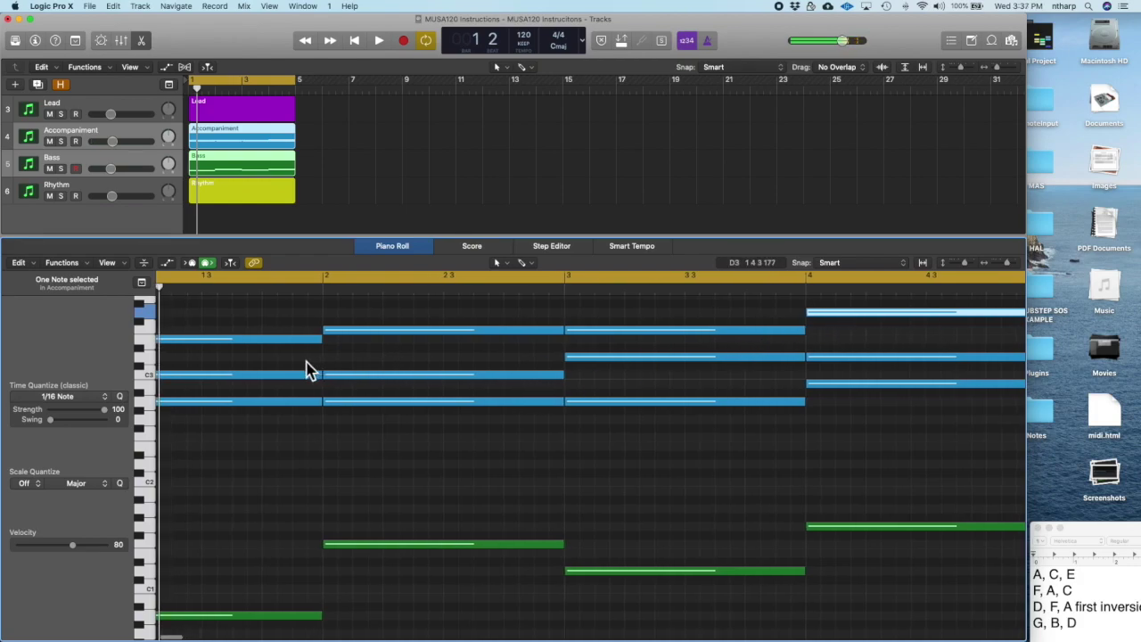
scroll(486, 420, left, 1)
scroll(660, 326, up, 1)
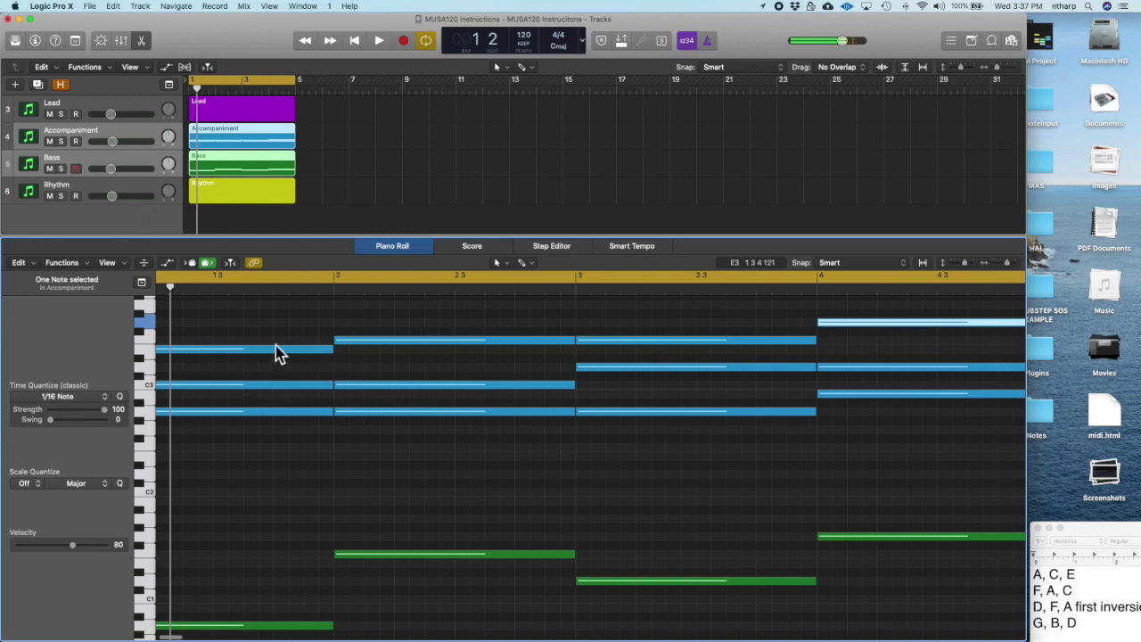
key(alt+shift+Down)
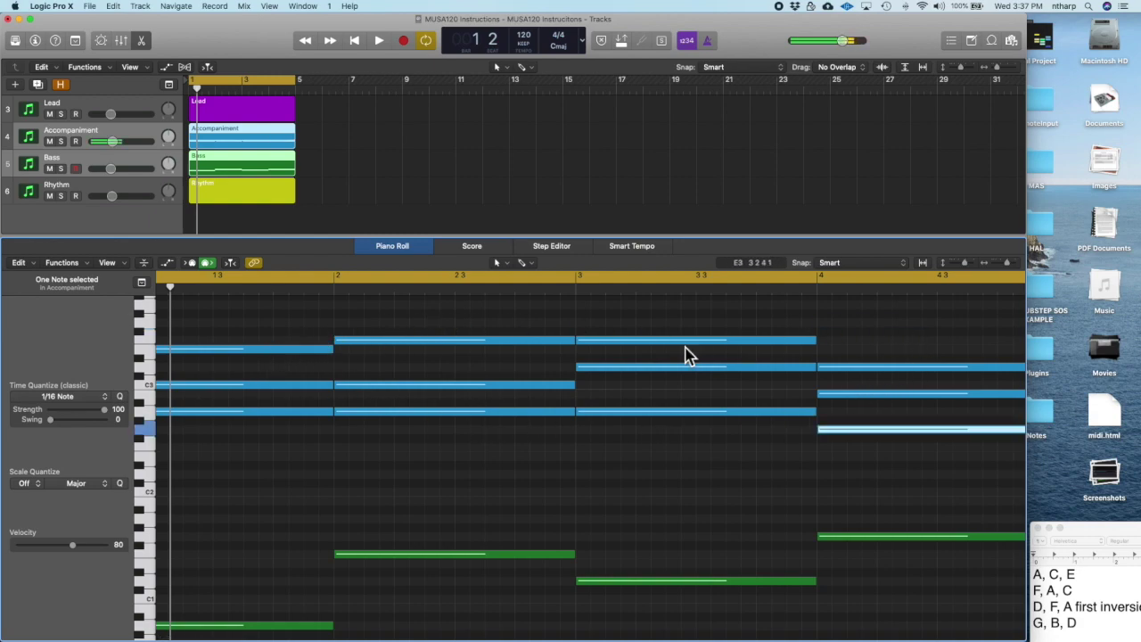
Try the lowest notes of all four Accompaniment chords an octave higher, and return them to A2 in bars 1 to 3 and G2 in bar 4
scroll(749, 402, left, 1)
drag(874, 450, 268, 425)
key(alt+shift+Up)
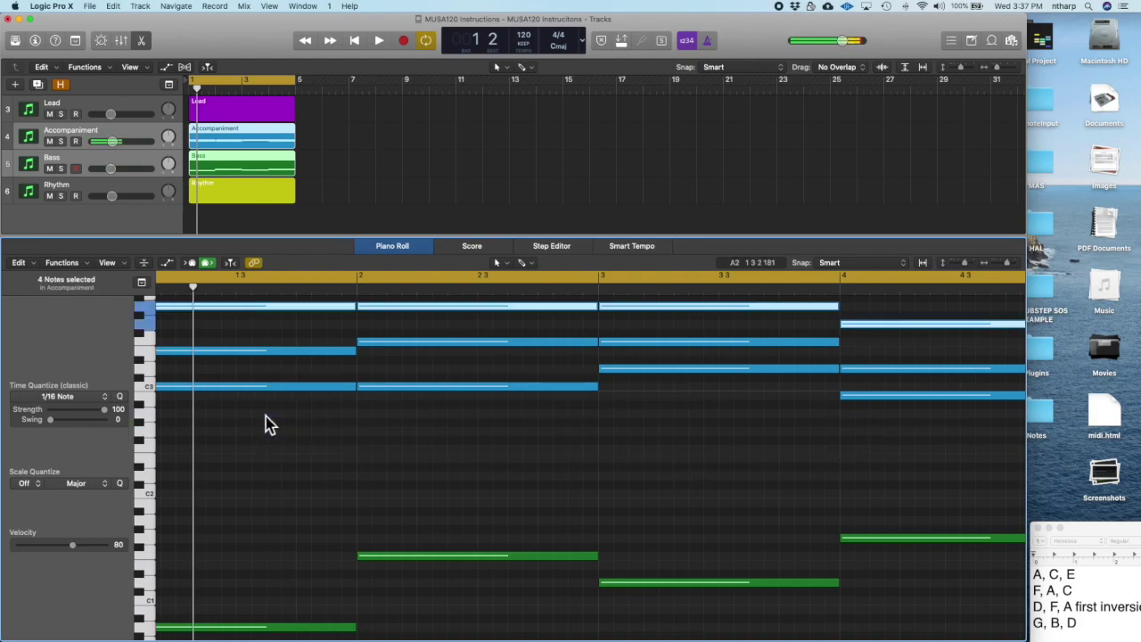
scroll(267, 425, up, 2)
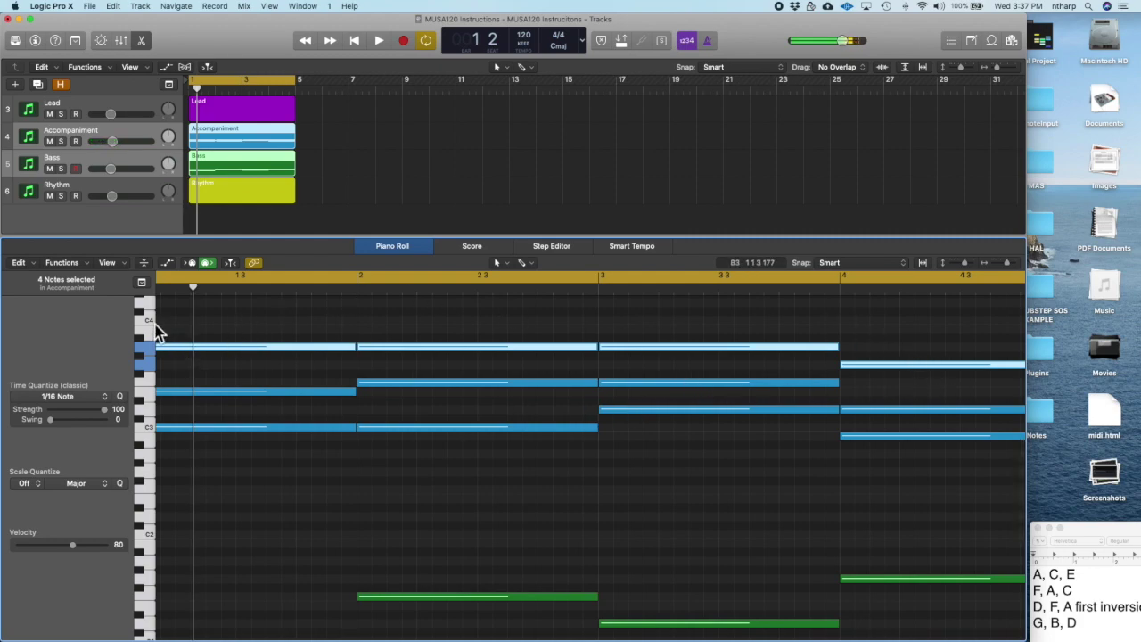
scroll(156, 330, left, 2)
scroll(161, 339, up, 1)
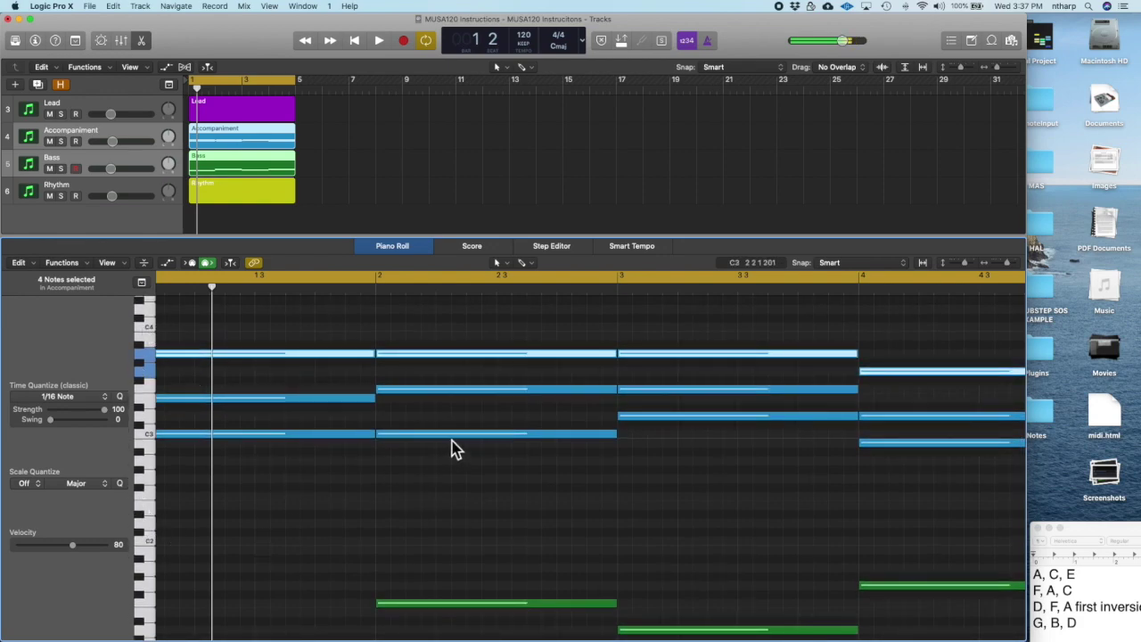
scroll(417, 437, down, 2)
scroll(416, 437, left, 1)
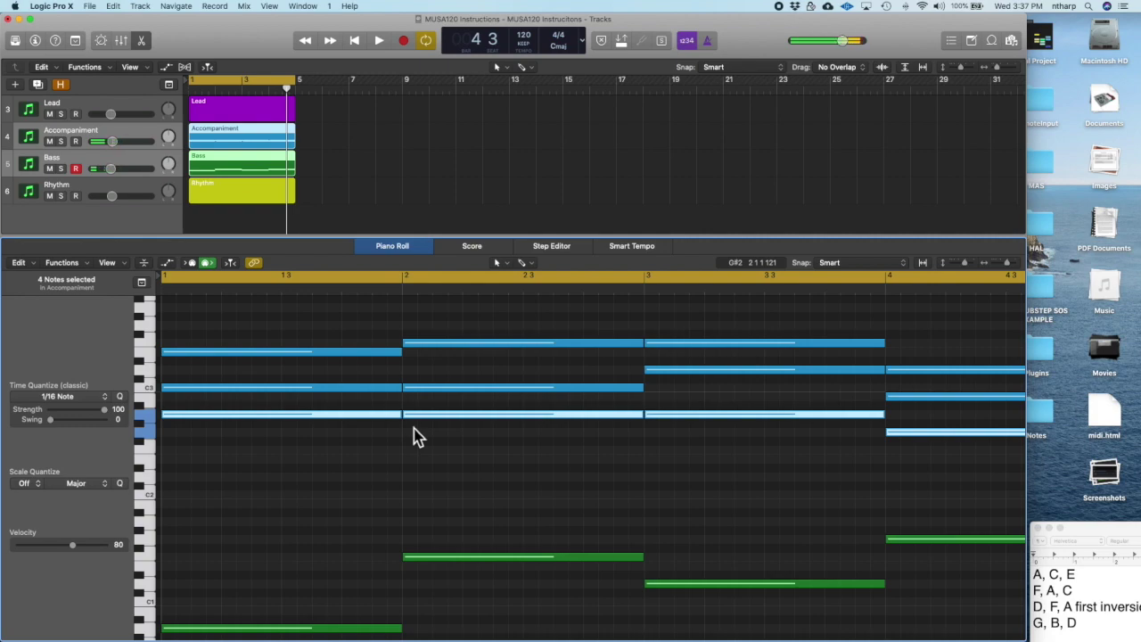